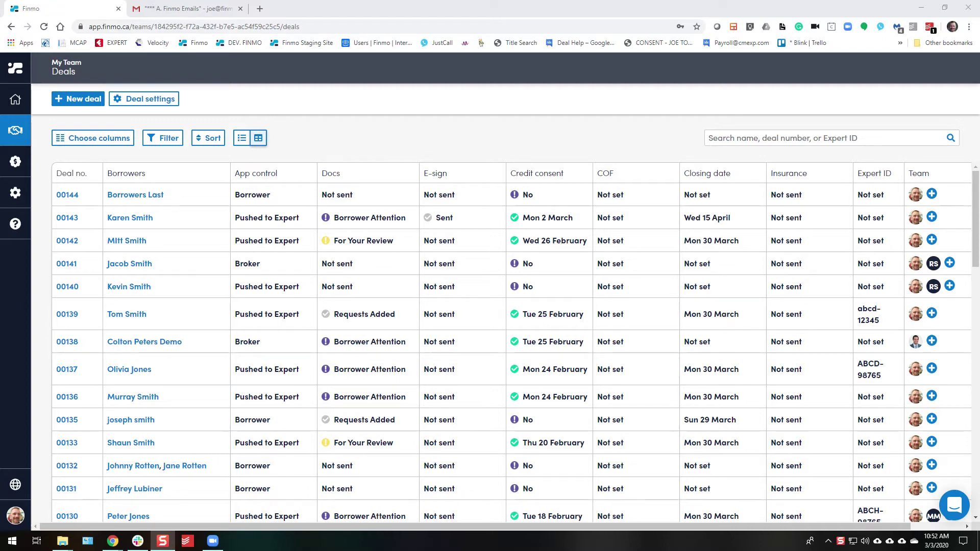
Confirm the broker and enter the borrower's first and last name for the new deal.
click(99, 110)
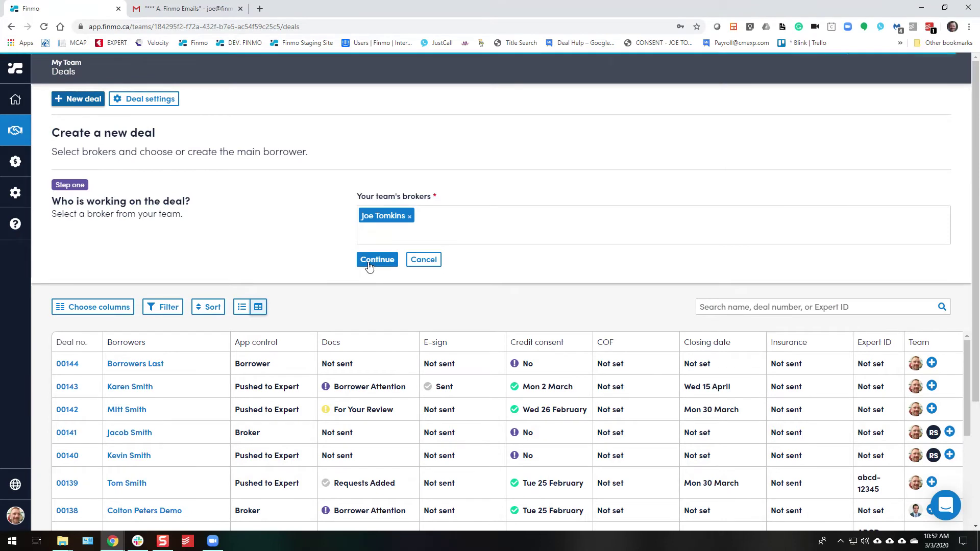
click(372, 260)
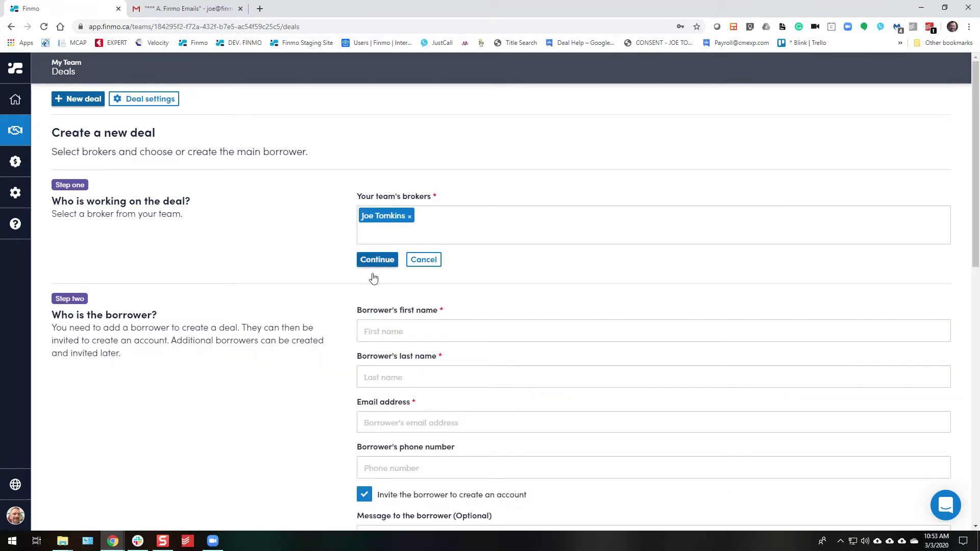
click(388, 327)
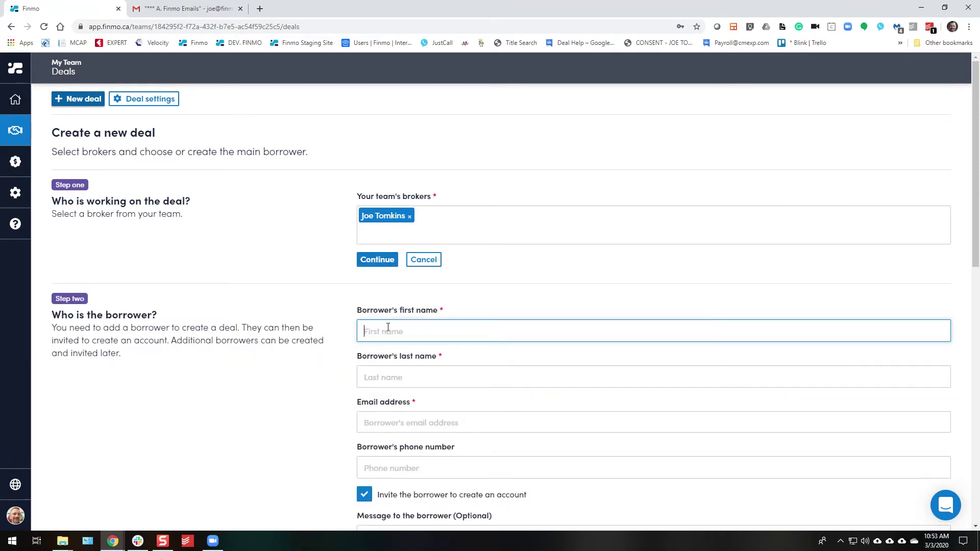
text(Joseph)
key(Tab)
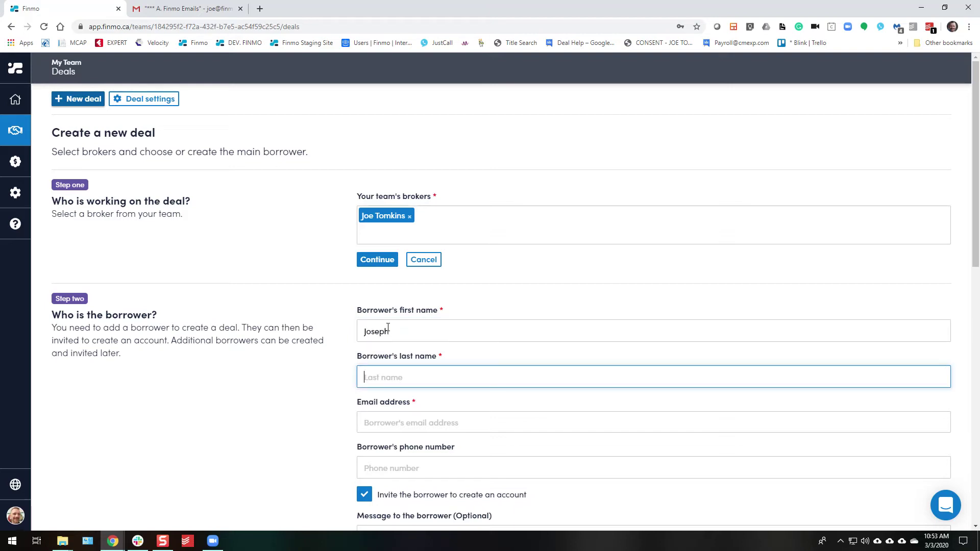
text(Borrower)
Fill in the borrower's email and phone number, turn off the account invite, and create the deal.
click(398, 425)
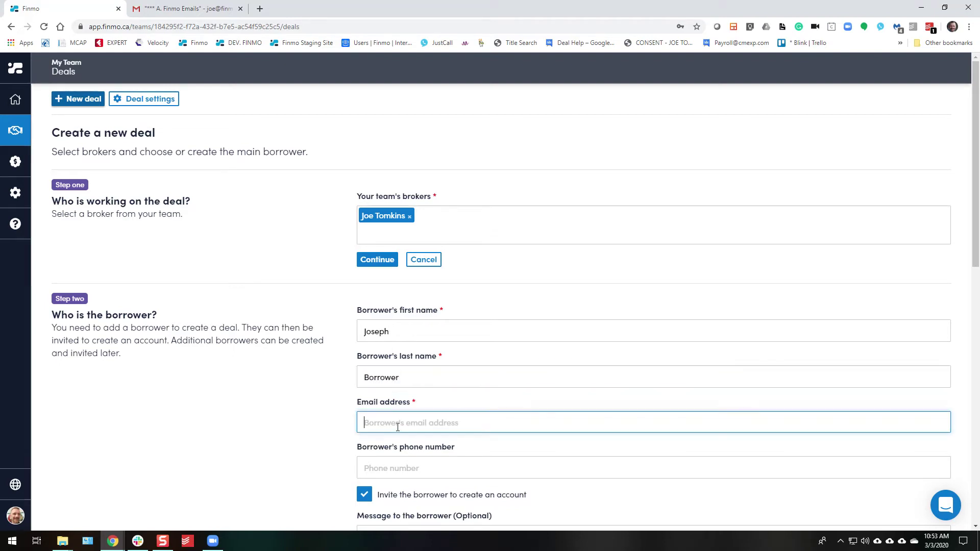
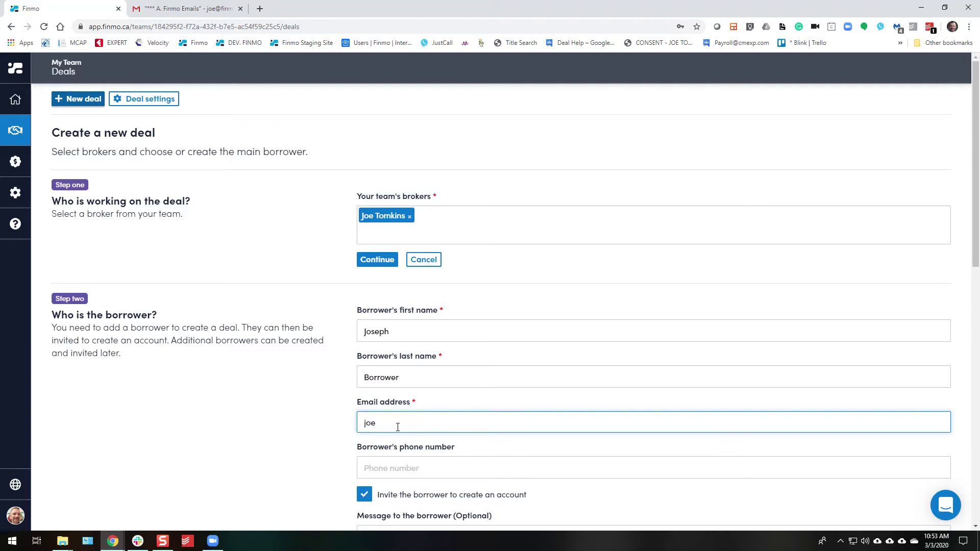
key(Tab)
text(250)
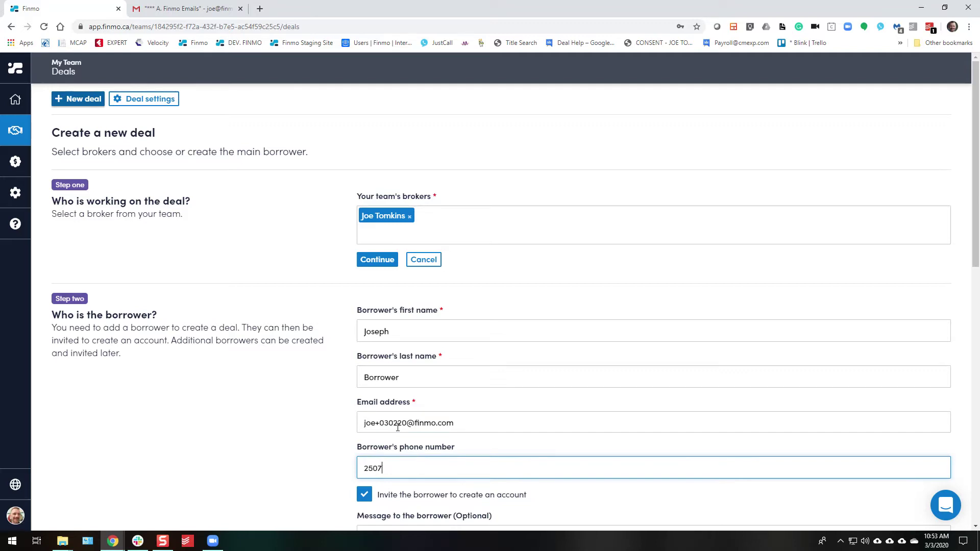
text(71313)
scroll(398, 427, down, 3)
click(364, 342)
click(363, 342)
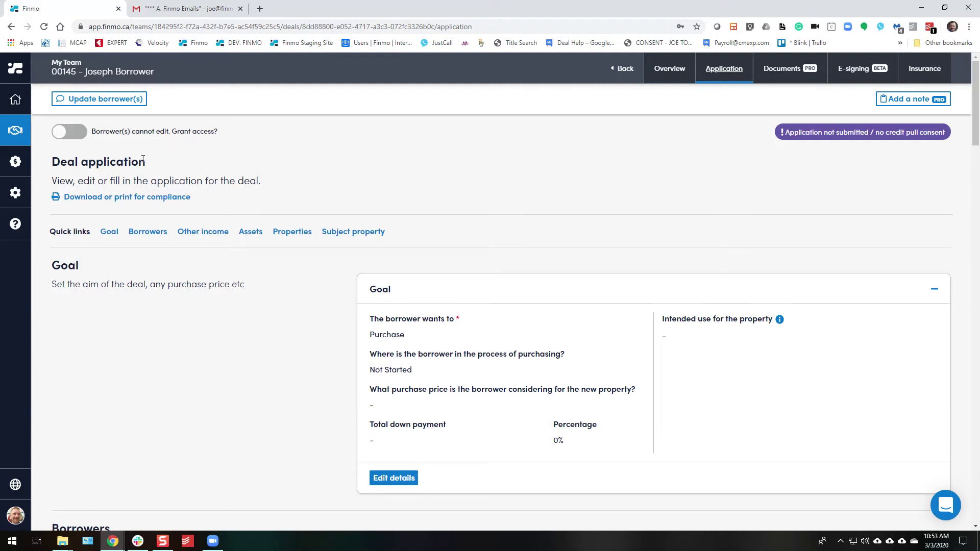
Set the goal to a Signed Purchase Offer with a $650,000 price and $50,000 down payment.
scroll(158, 327, down, 2)
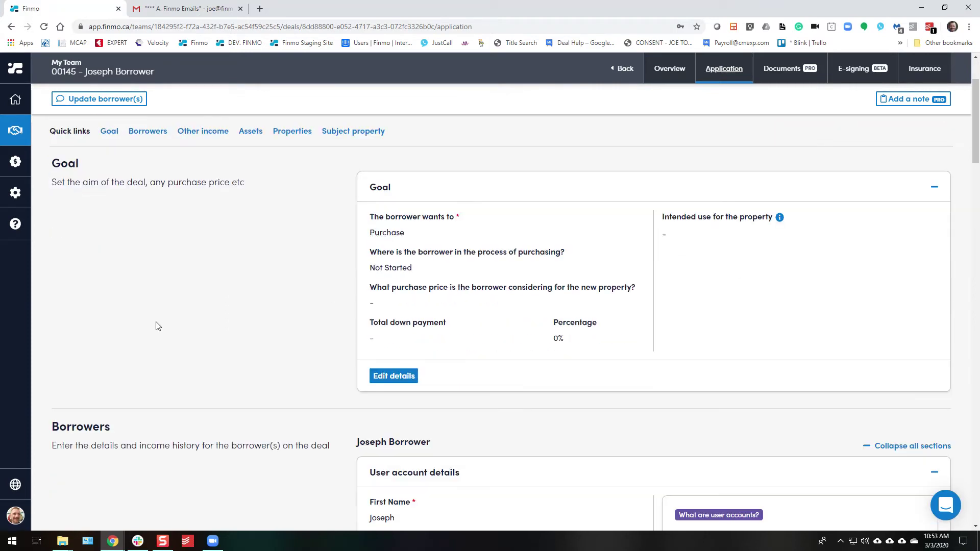
click(385, 373)
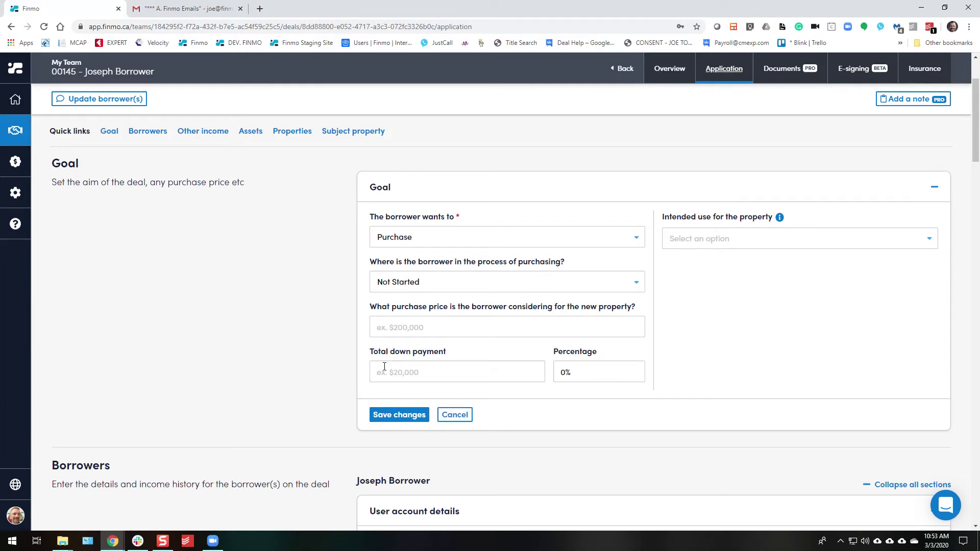
click(421, 292)
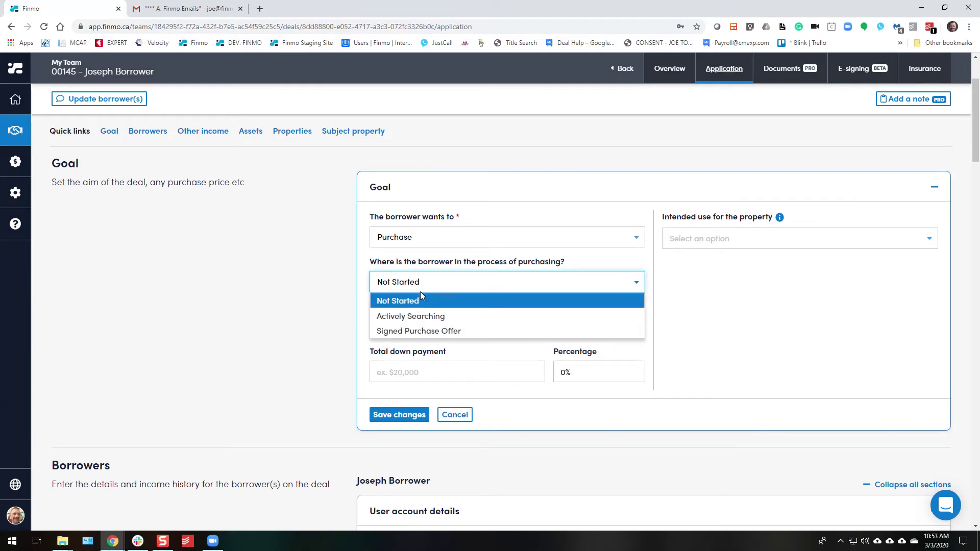
click(416, 330)
click(417, 329)
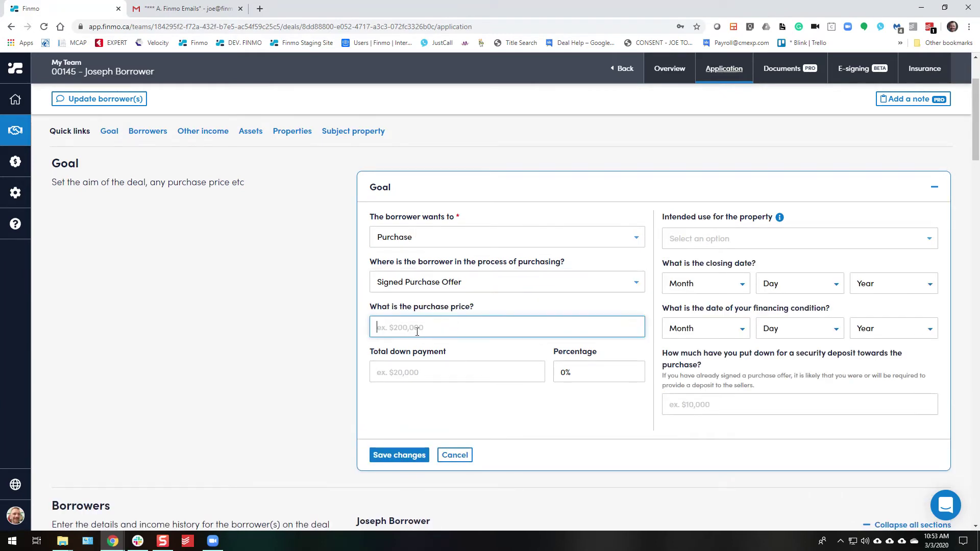
text(6500000)
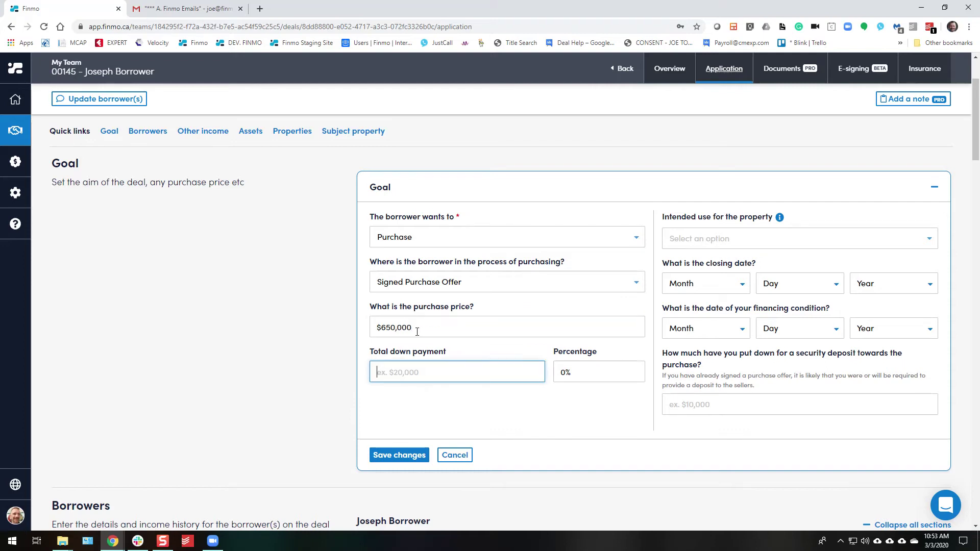
key(Tab)
text(50000)
Mark the property Owner Occupied with a closing date of April 03, 2020.
click(822, 239)
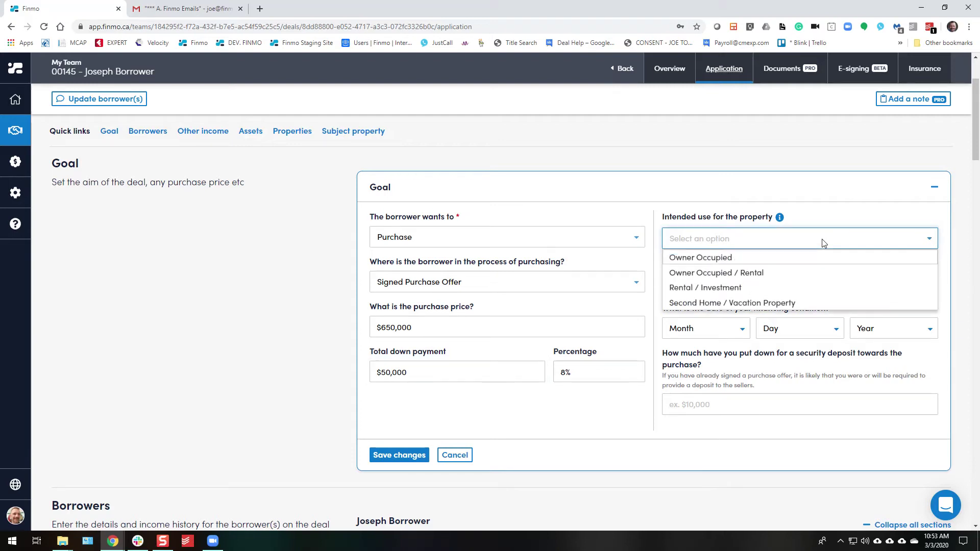
click(688, 257)
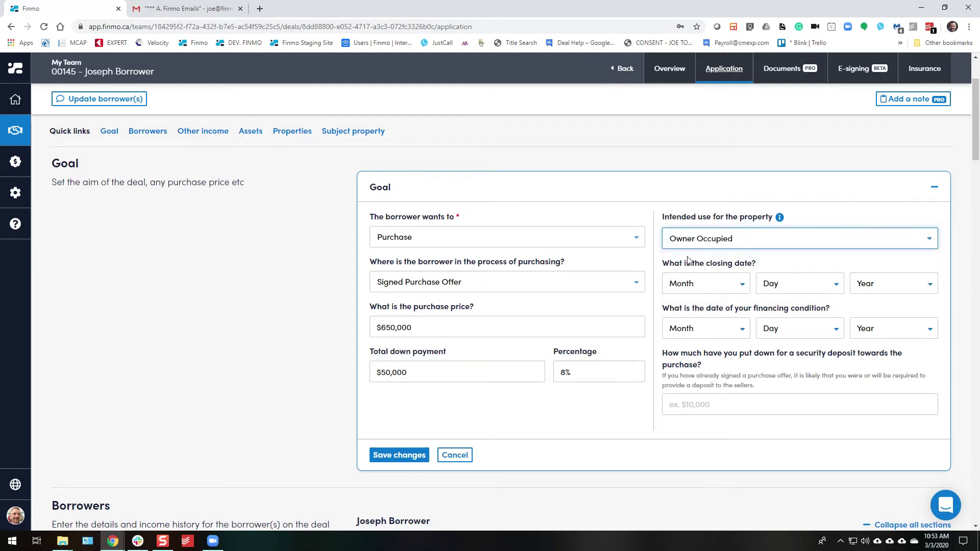
click(698, 283)
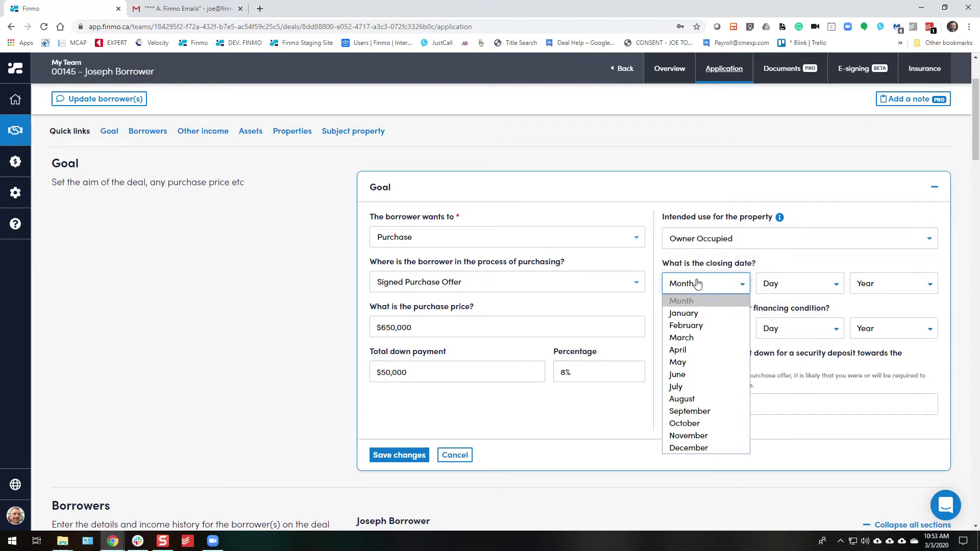
click(679, 350)
click(825, 288)
click(789, 70)
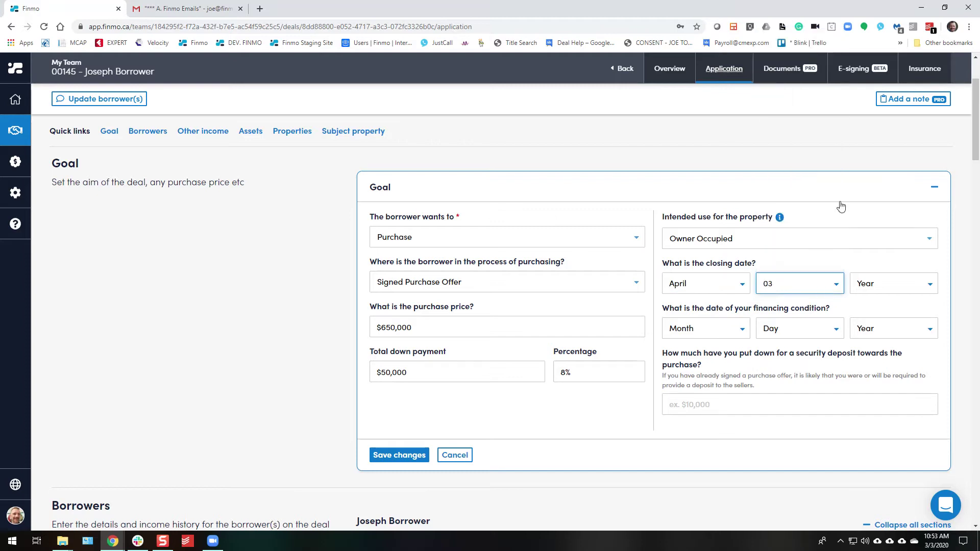
click(874, 285)
click(863, 331)
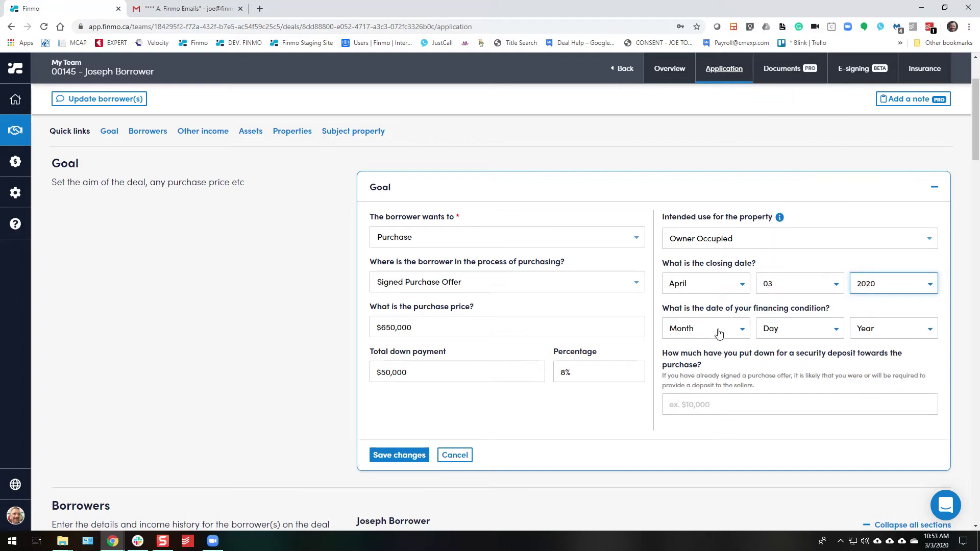
Set the financing condition date to March 15, 2020 and the deposit to $10,000, then save.
click(717, 331)
click(709, 383)
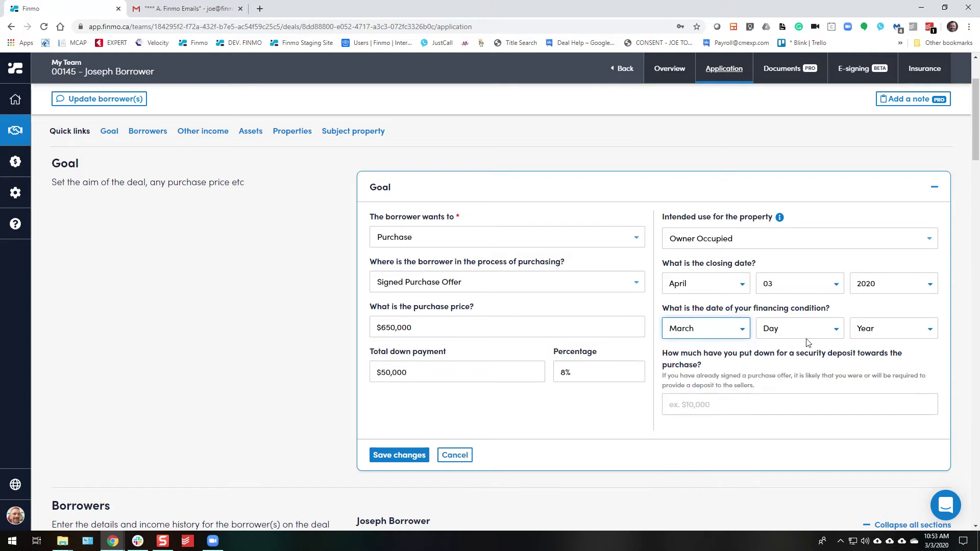
click(807, 332)
click(808, 263)
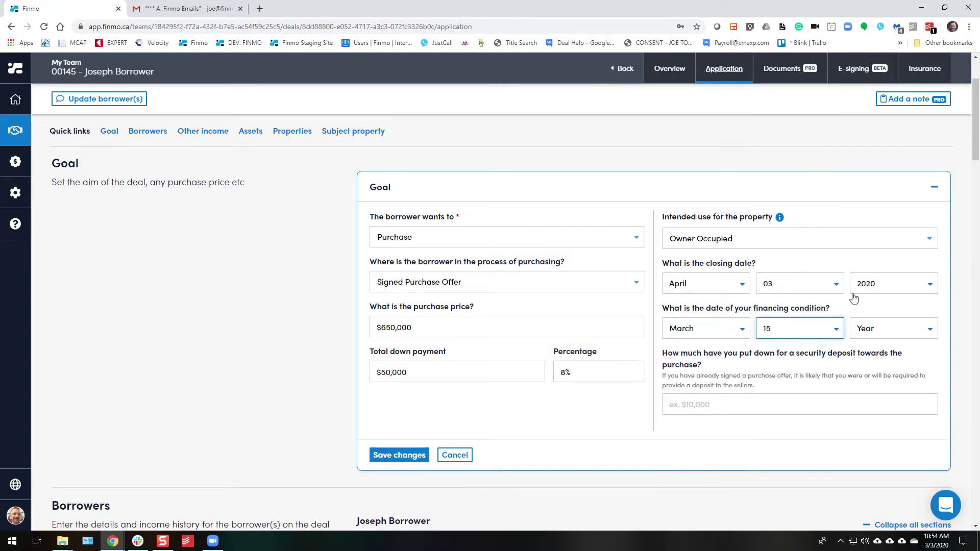
click(887, 333)
click(877, 370)
click(707, 404)
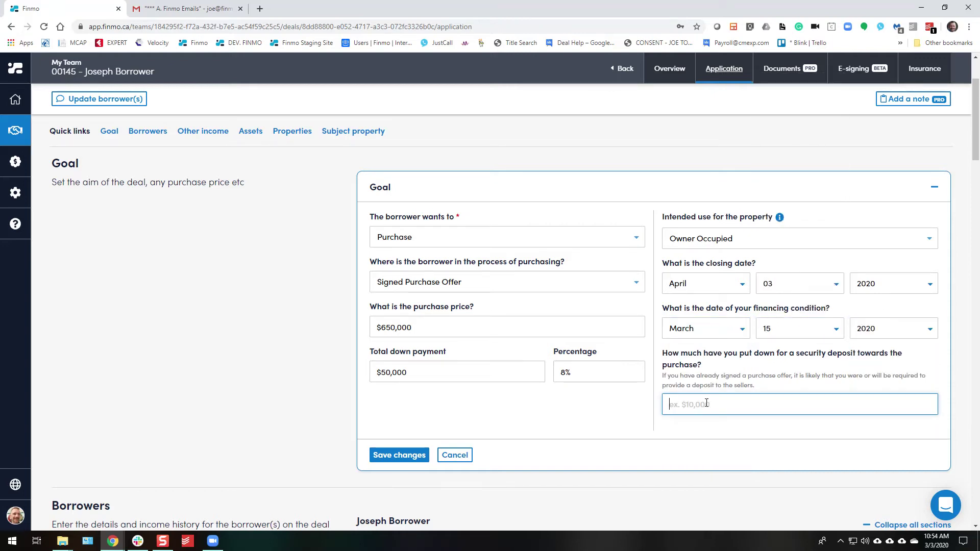
text(100000)
click(391, 464)
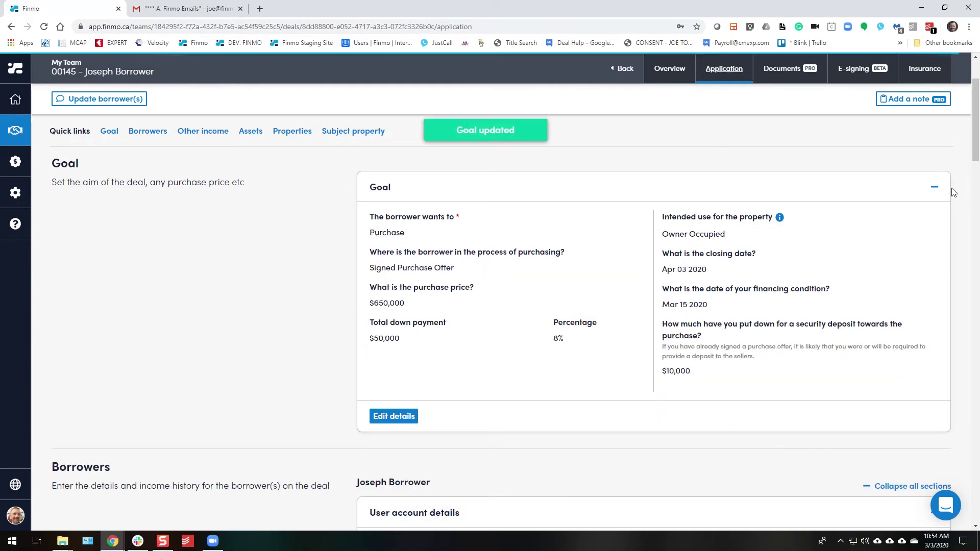
Mark the borrower as a first-time buyer with Single marital status.
scroll(444, 342, down, 5)
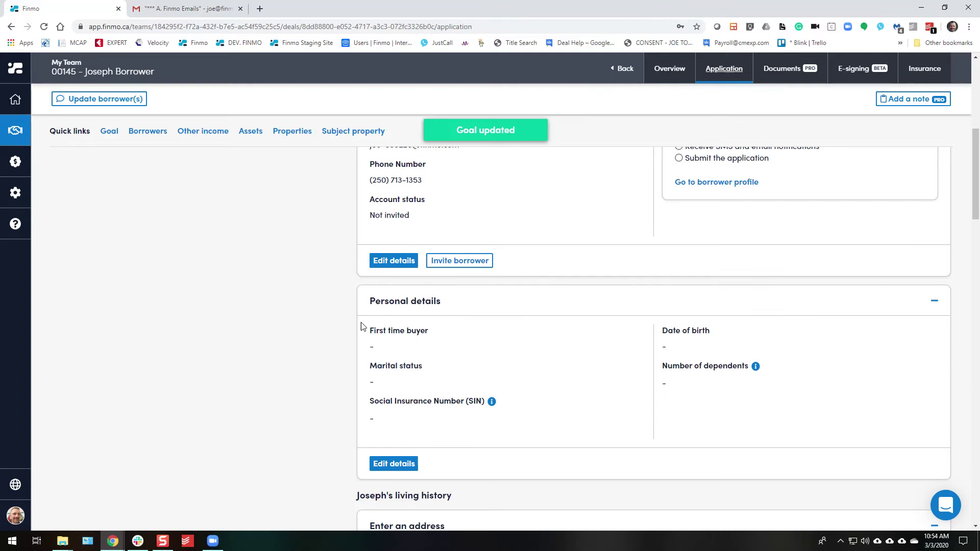
click(392, 463)
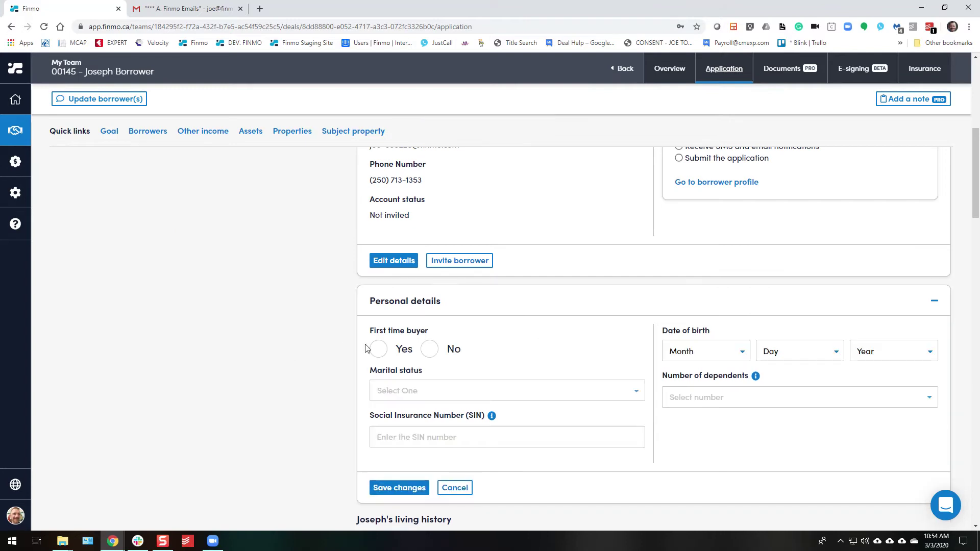
click(378, 349)
click(428, 391)
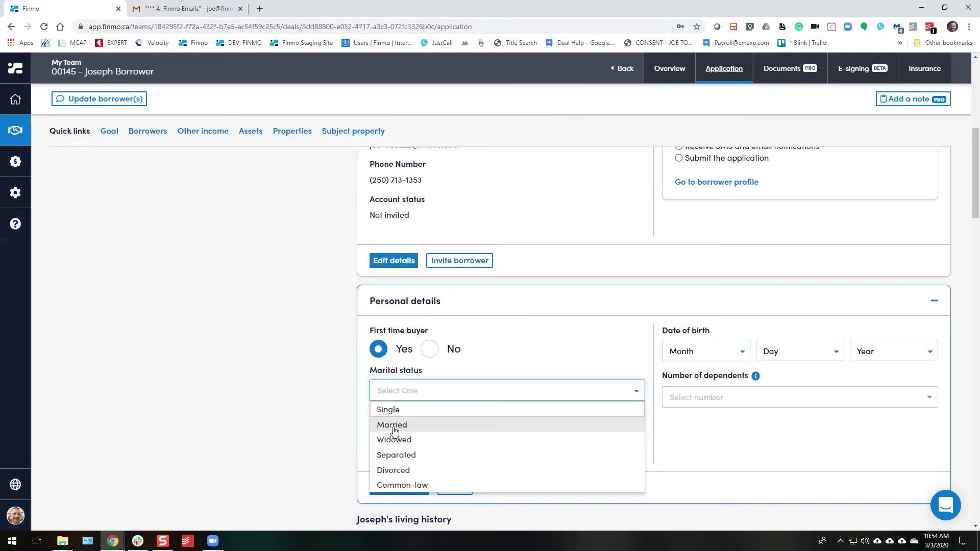
click(429, 409)
scroll(341, 413, down, 3)
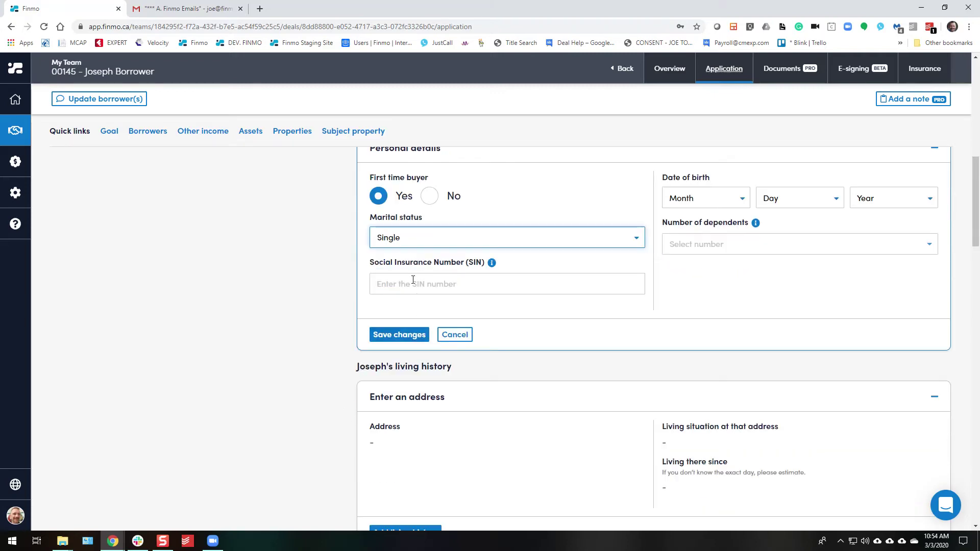
Enter the borrower's birth date, set No Dependents, and save the personal details.
click(707, 200)
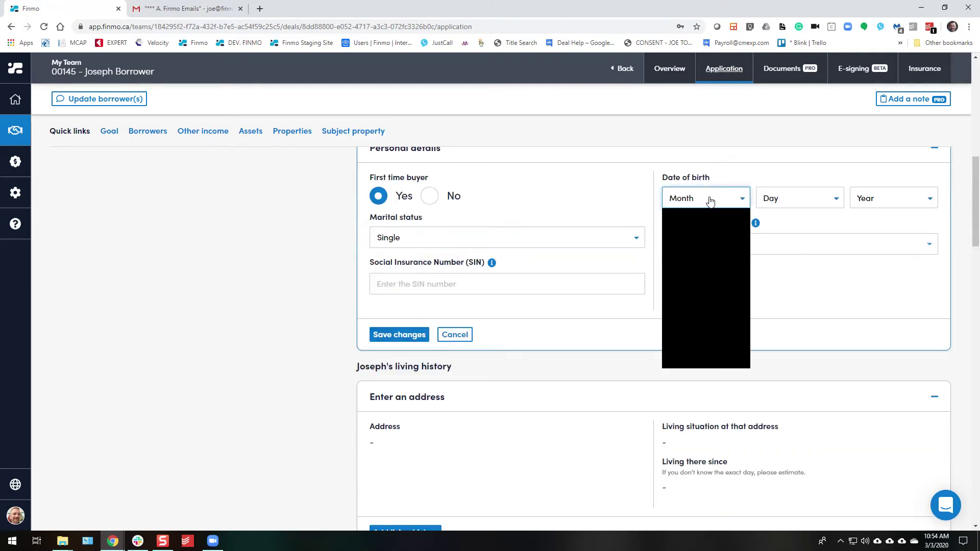
click(679, 252)
click(772, 199)
click(763, 301)
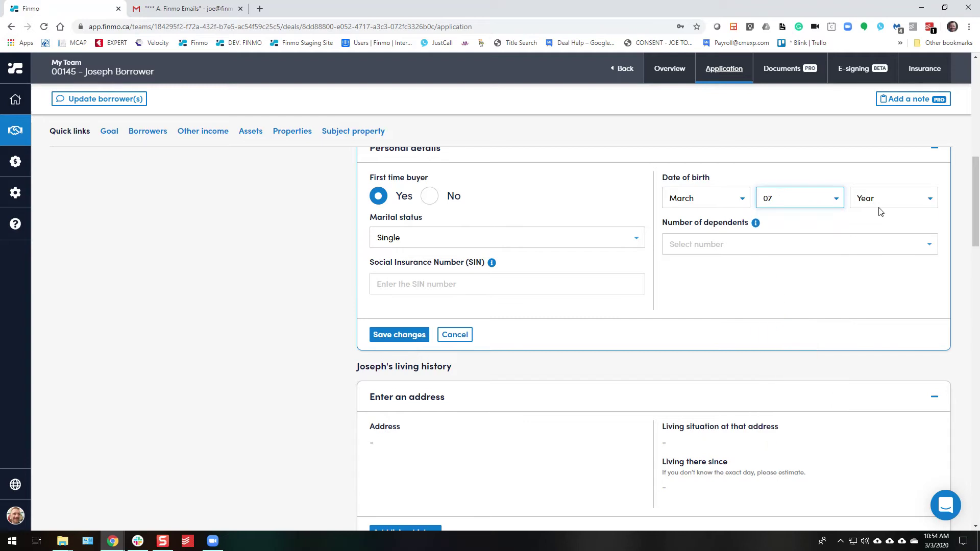
click(880, 207)
click(878, 448)
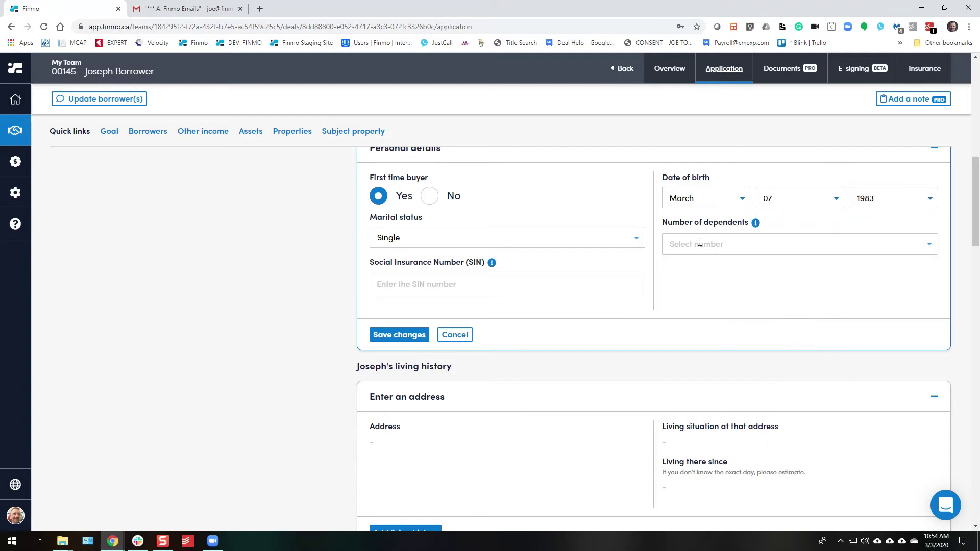
click(722, 244)
click(686, 261)
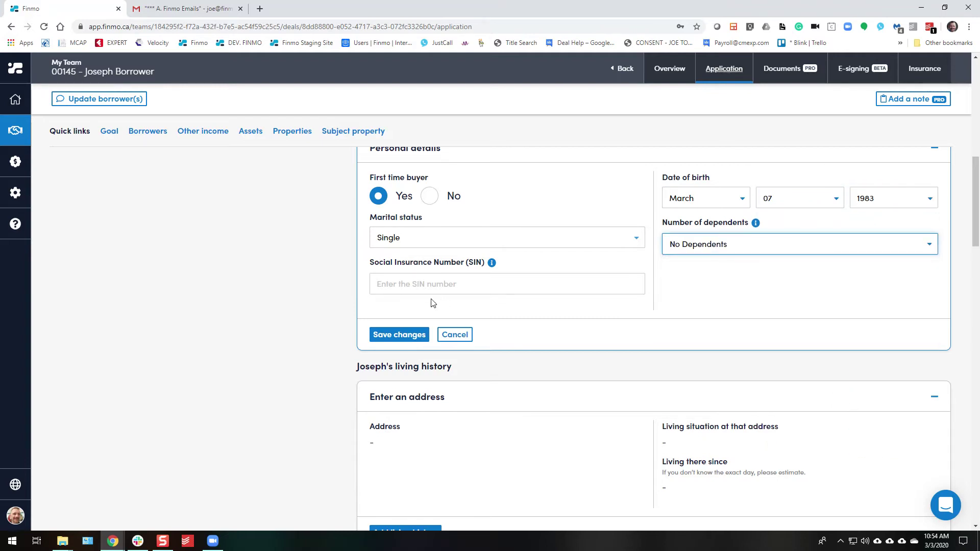
click(399, 334)
click(936, 151)
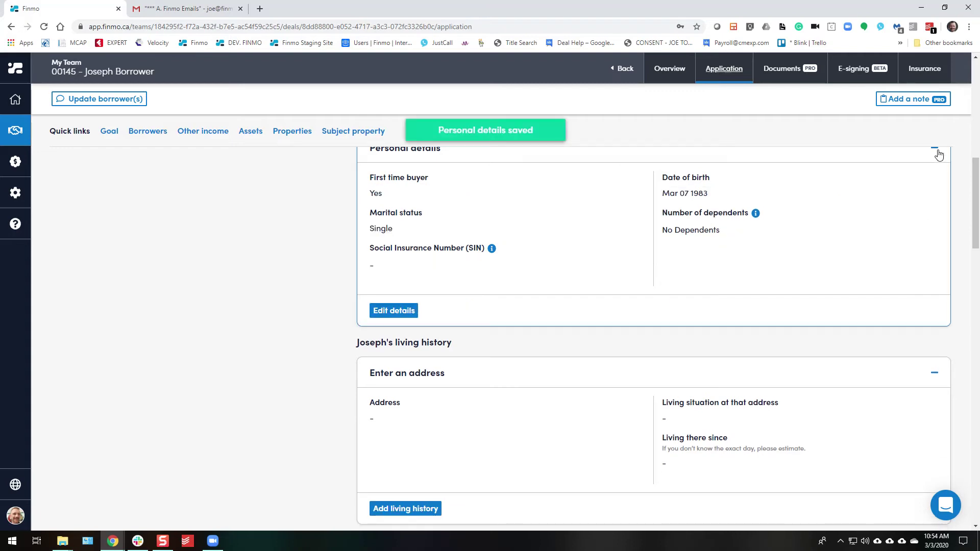
Add a living history entry and pick the borrower's current address from the suggestions.
click(403, 347)
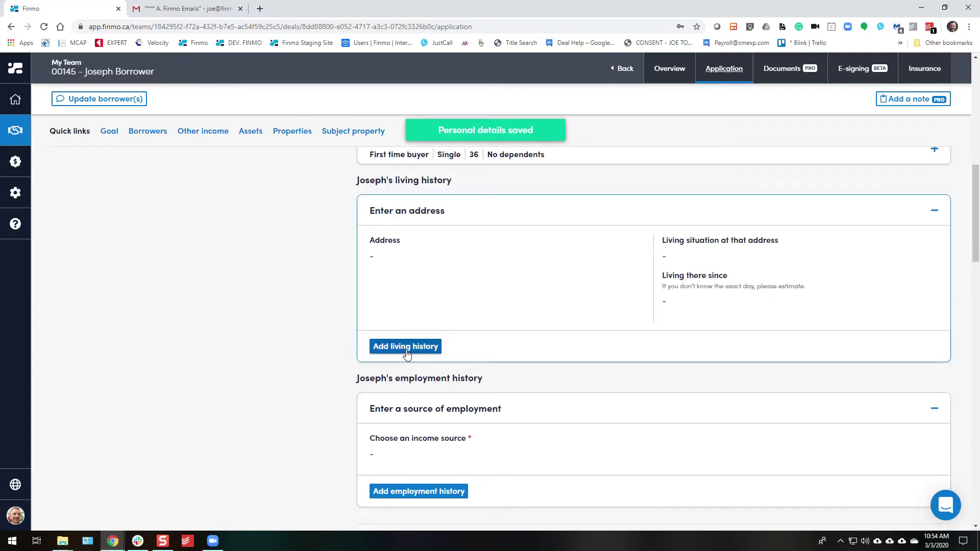
click(403, 308)
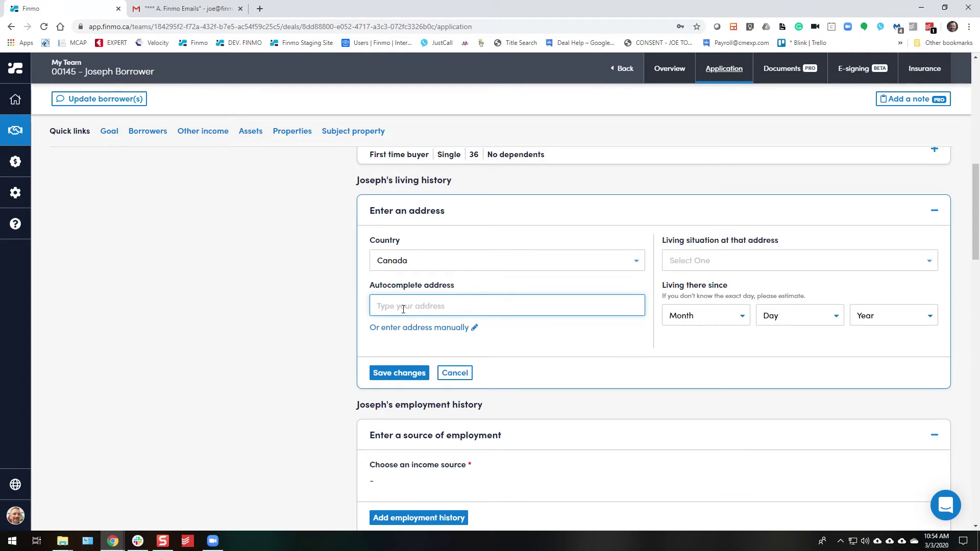
text(325)
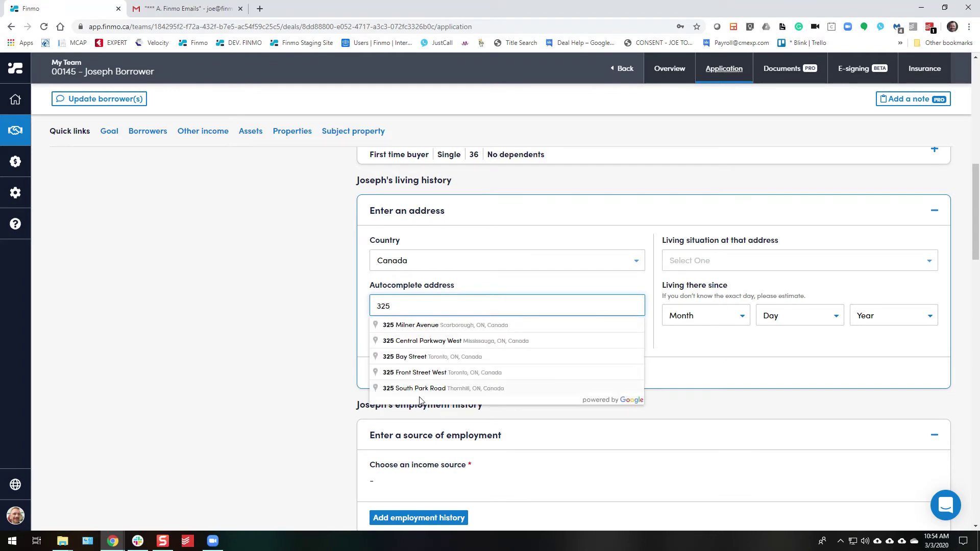
click(420, 389)
scroll(249, 339, down, 4)
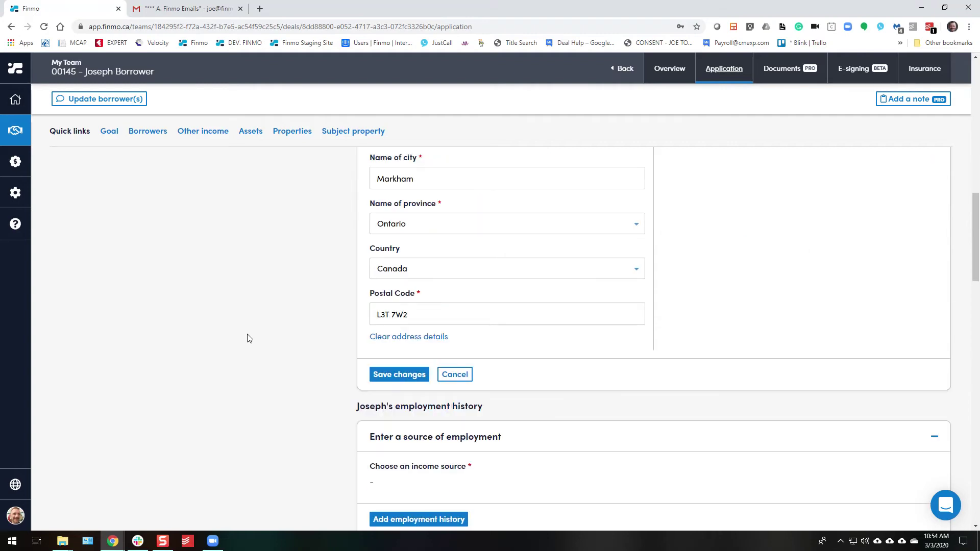
scroll(249, 339, up, 4)
Set the living situation to Renting at $2,500 monthly rent.
click(747, 261)
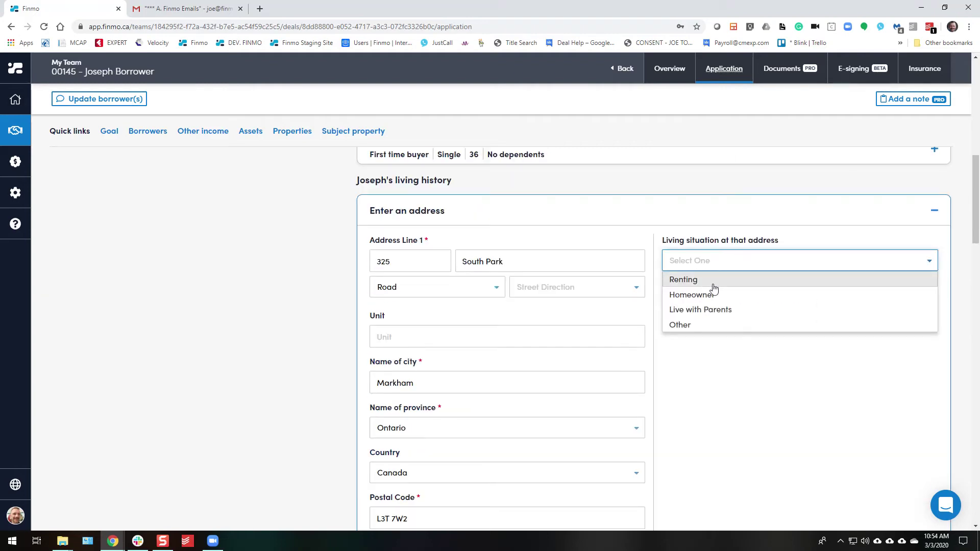
click(712, 281)
click(702, 309)
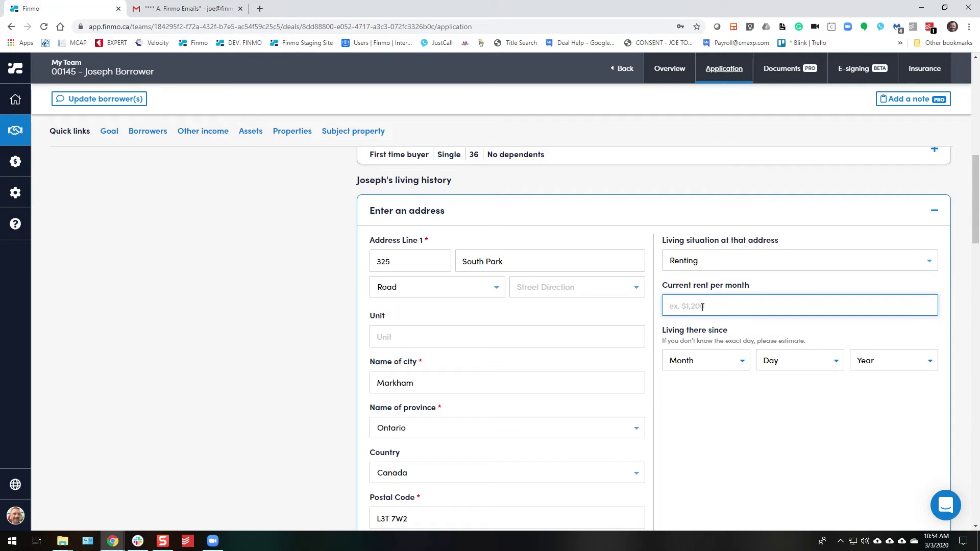
text(2500)
Set the move-in date to January 14, 2015 and save the current address.
click(711, 364)
click(708, 391)
click(784, 360)
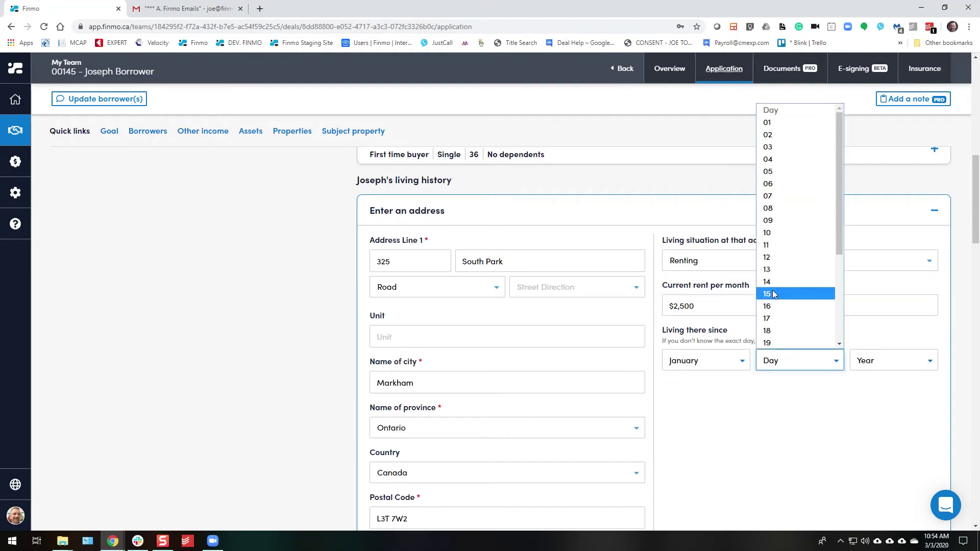
click(797, 293)
click(908, 365)
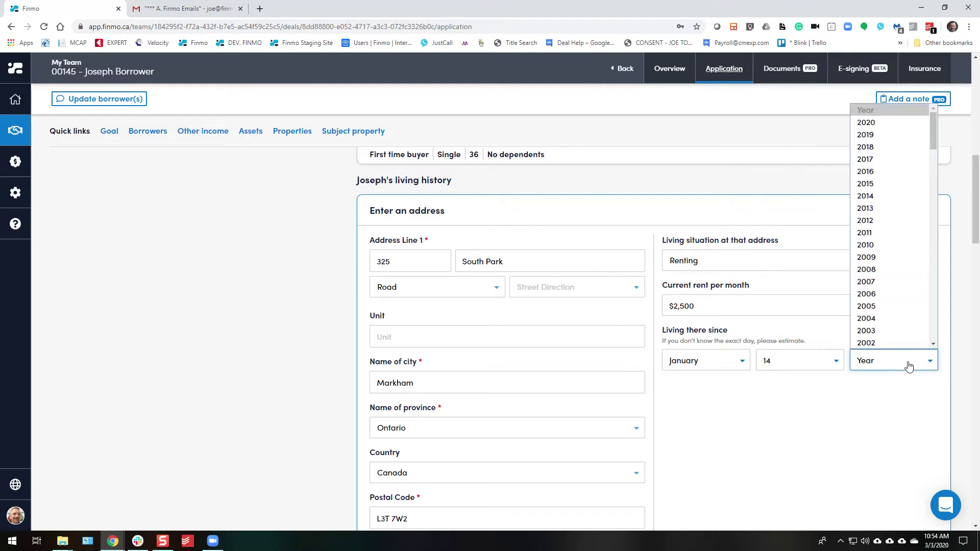
click(891, 184)
scroll(756, 441, down, 5)
scroll(735, 378, up, 1)
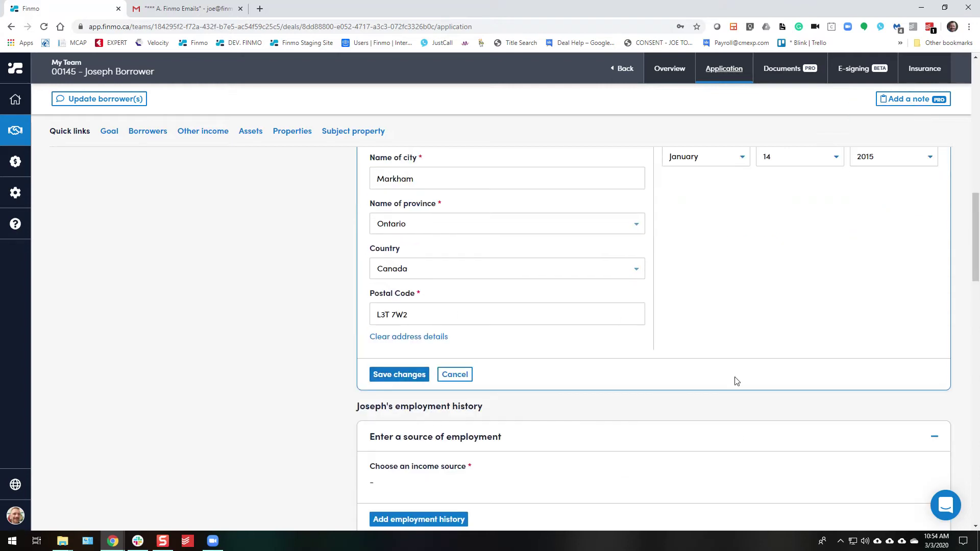
scroll(677, 390, up, 5)
click(936, 261)
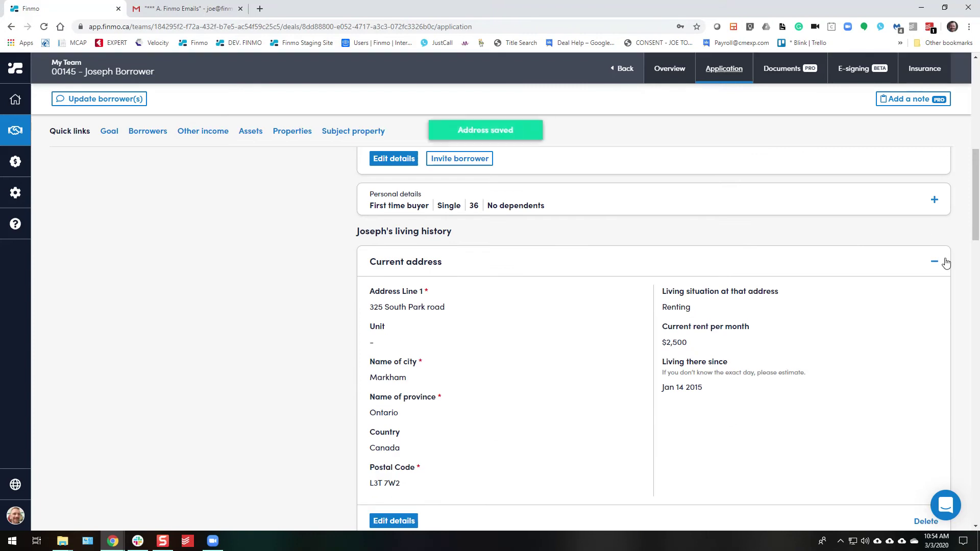
Add an Employed income source at OPP, located at OPP Caledon Detachment.
click(937, 260)
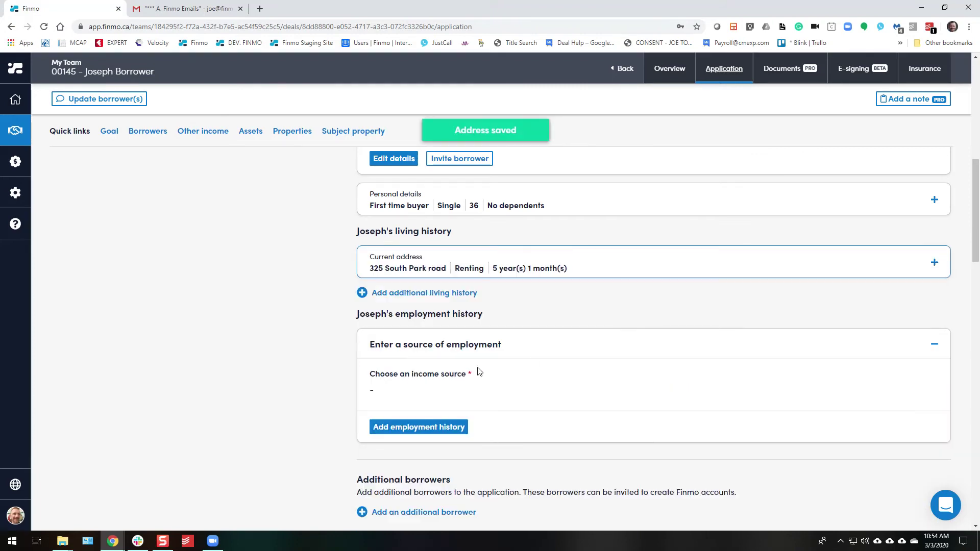
click(377, 426)
scroll(361, 425, down, 2)
click(422, 294)
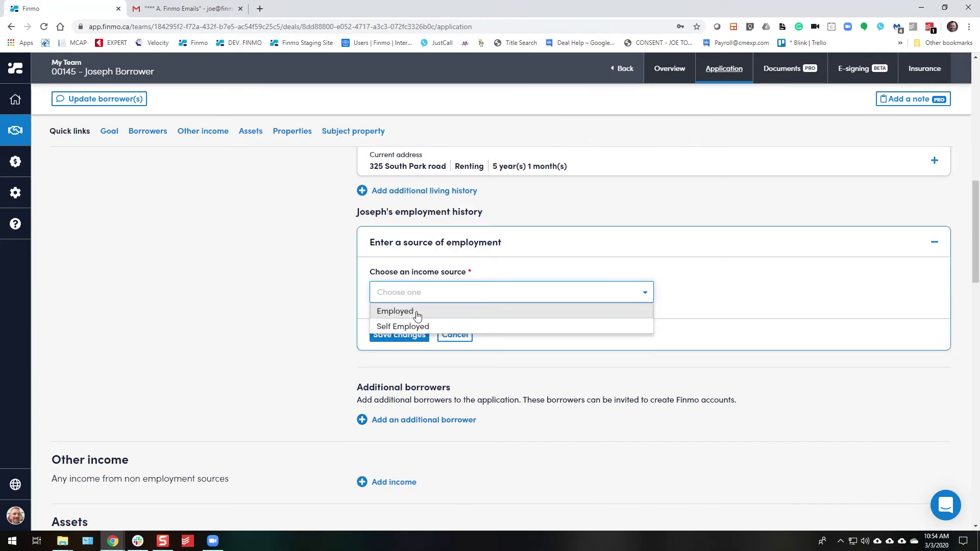
click(416, 309)
click(401, 339)
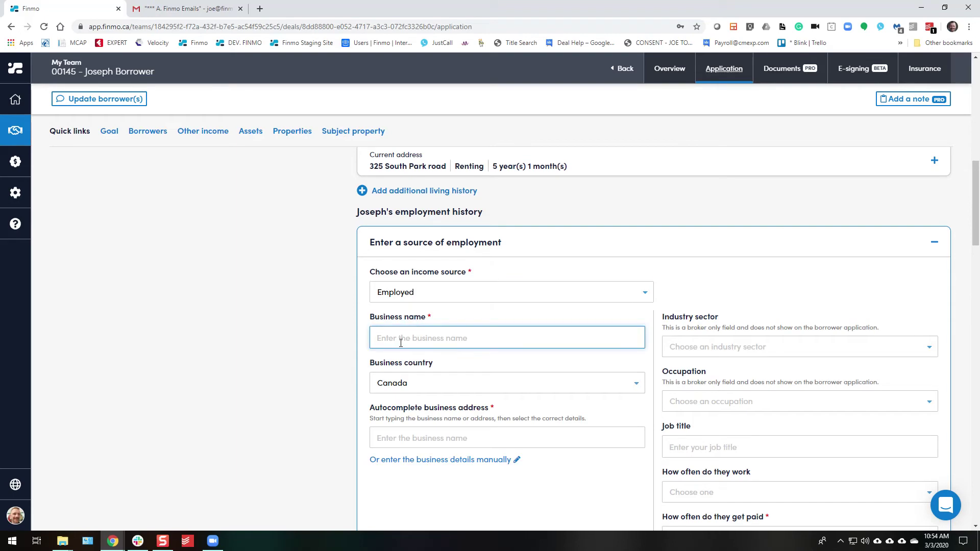
text(OPP)
click(489, 366)
click(431, 432)
text(OPP)
scroll(432, 432, down, 3)
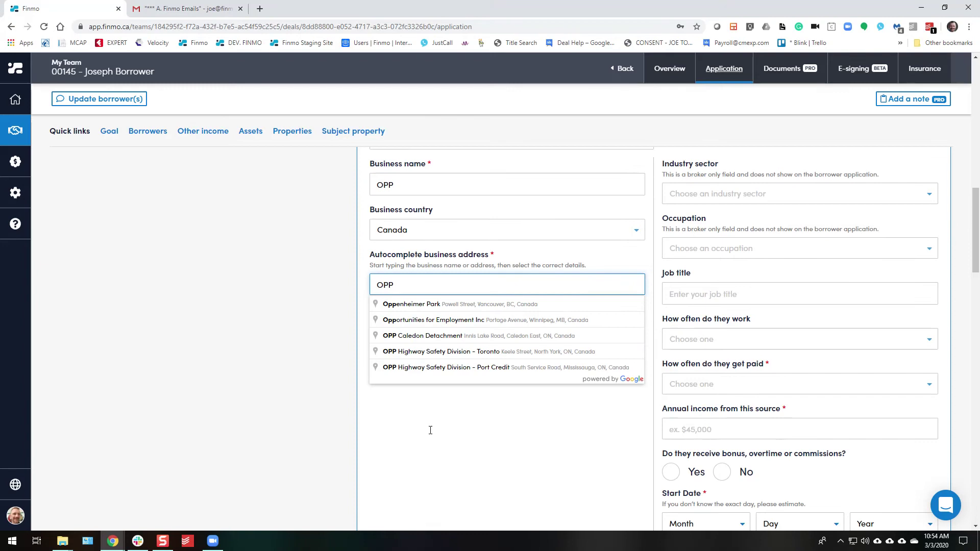
click(493, 339)
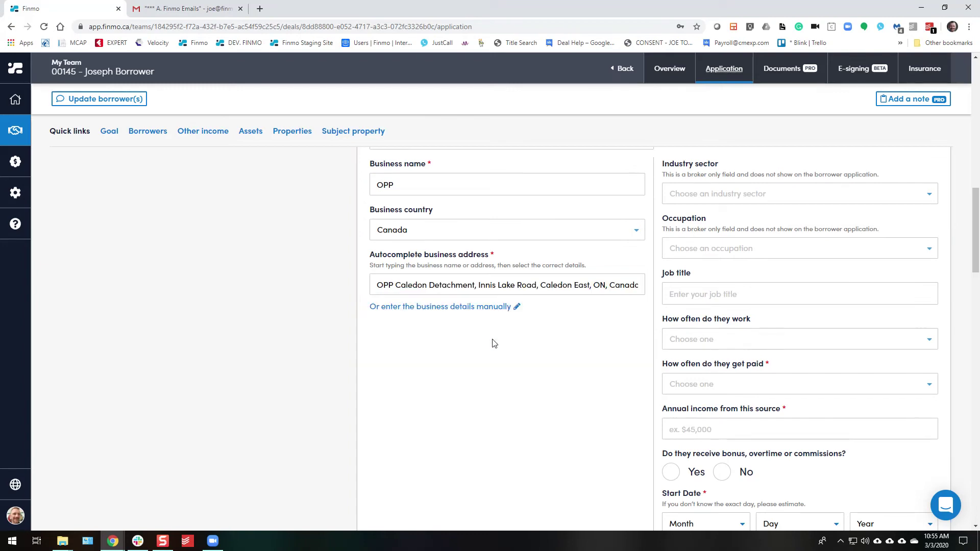
Set the job to Government sector, Professional occupation, Constable title, Full Time.
scroll(490, 347, down, 3)
scroll(487, 352, up, 4)
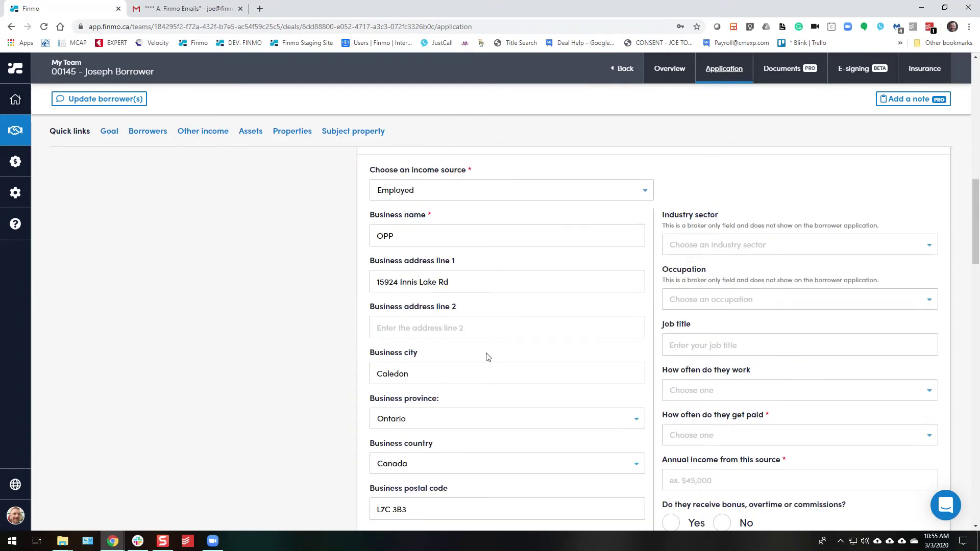
click(672, 242)
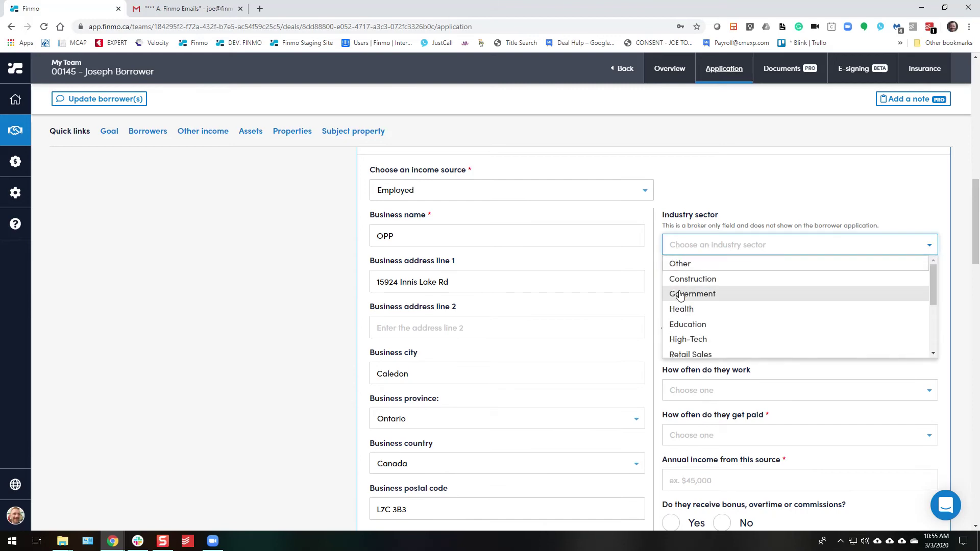
click(693, 293)
scroll(716, 317, up, 1)
click(704, 356)
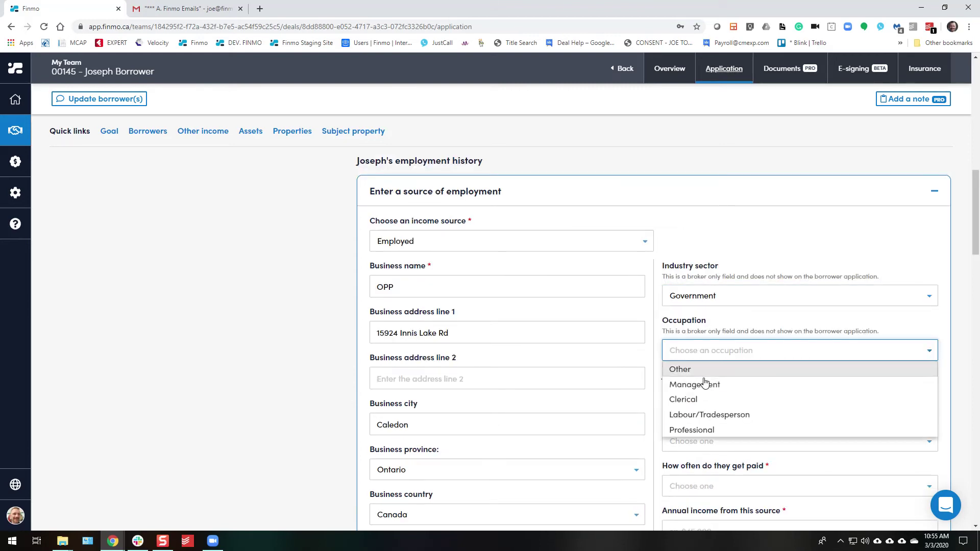
click(692, 430)
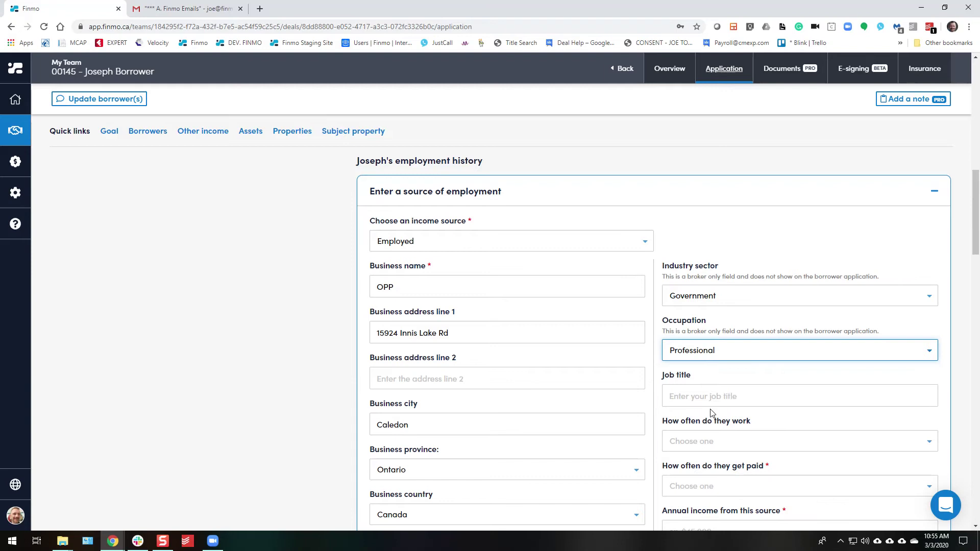
click(707, 396)
text(Constable)
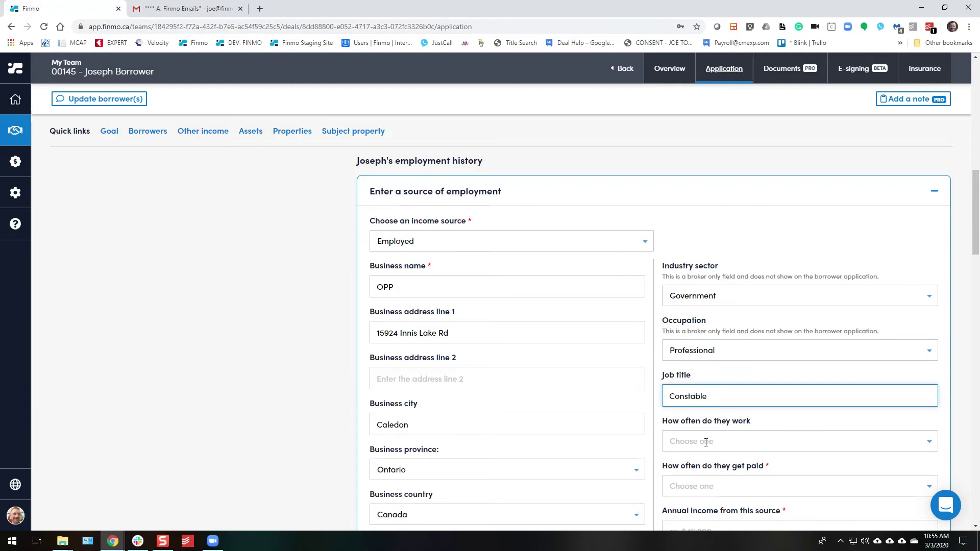
click(706, 442)
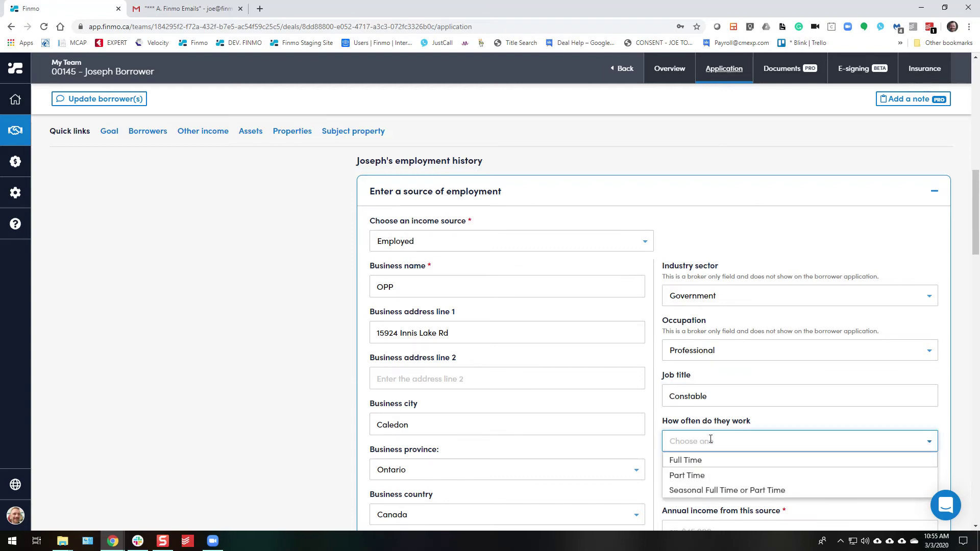
click(695, 460)
Make the job Salaried with $145,000 annual income.
scroll(710, 437, down, 4)
click(703, 292)
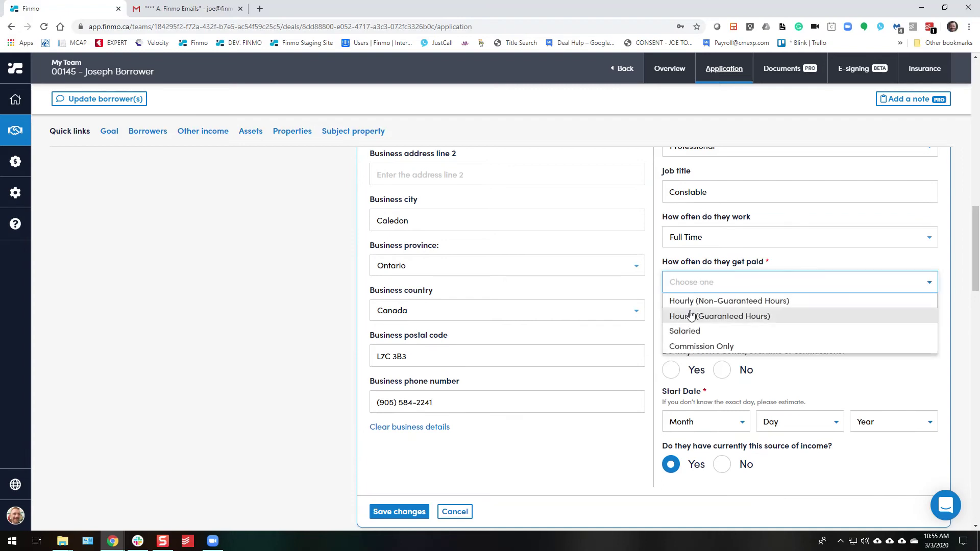
click(686, 333)
click(696, 327)
text(1)
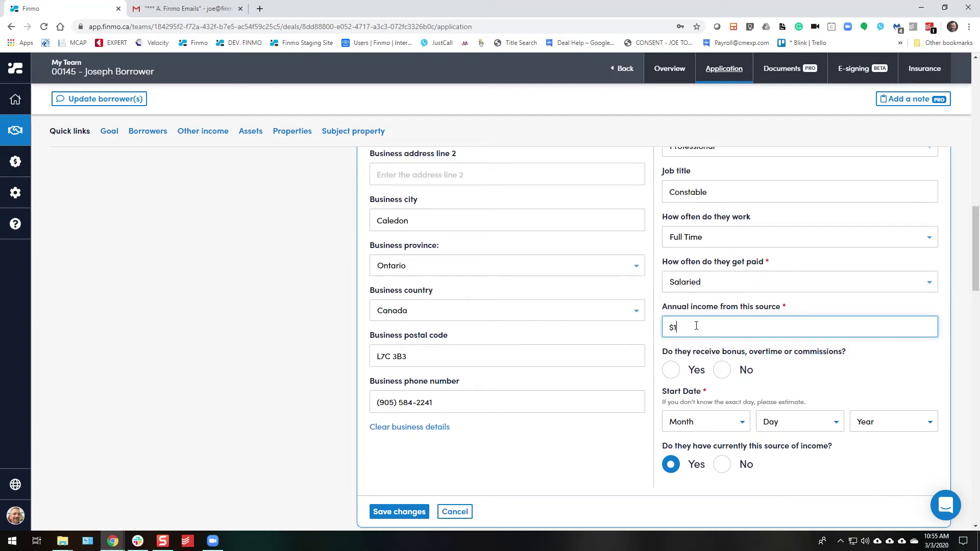
text(45,000)
Mark that bonus is received, set the start date to May 11, 2015, and save.
click(673, 370)
click(711, 421)
click(715, 319)
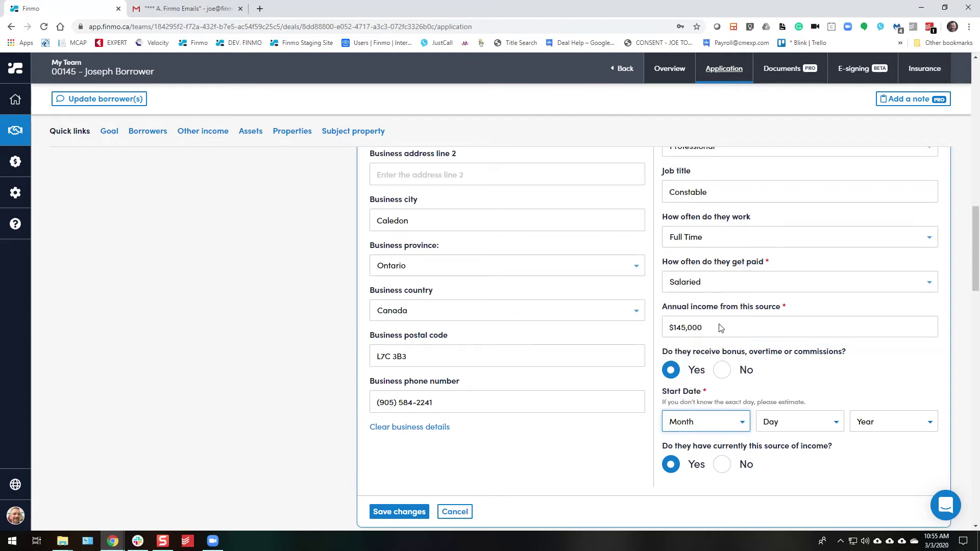
click(772, 425)
click(790, 308)
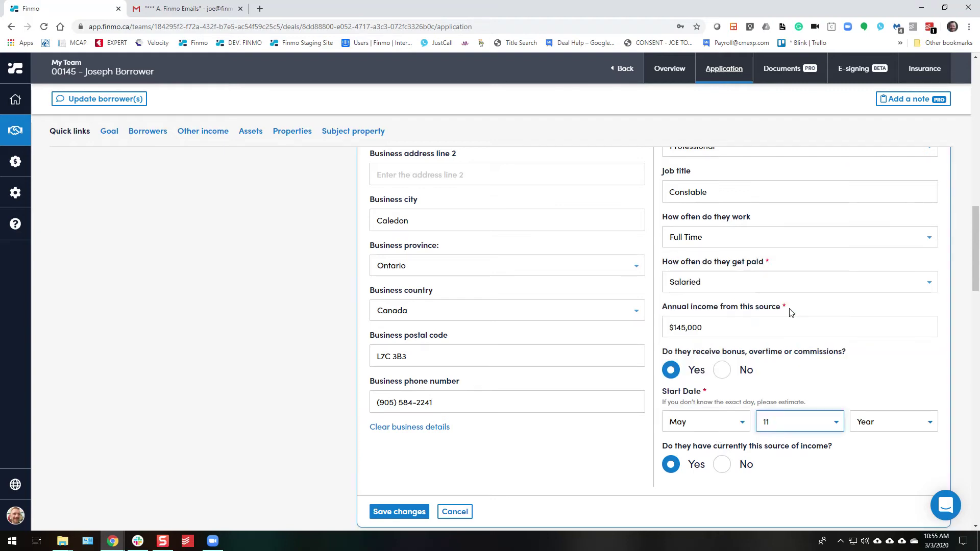
click(876, 422)
click(870, 245)
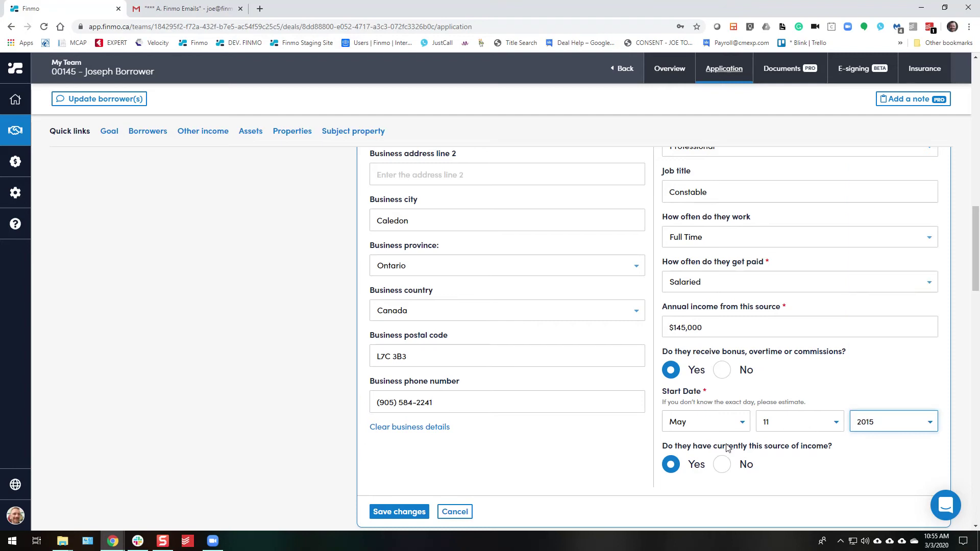
click(384, 512)
Collapse the Current employment card into its OPP, $145,000 summary.
scroll(305, 403, down, 5)
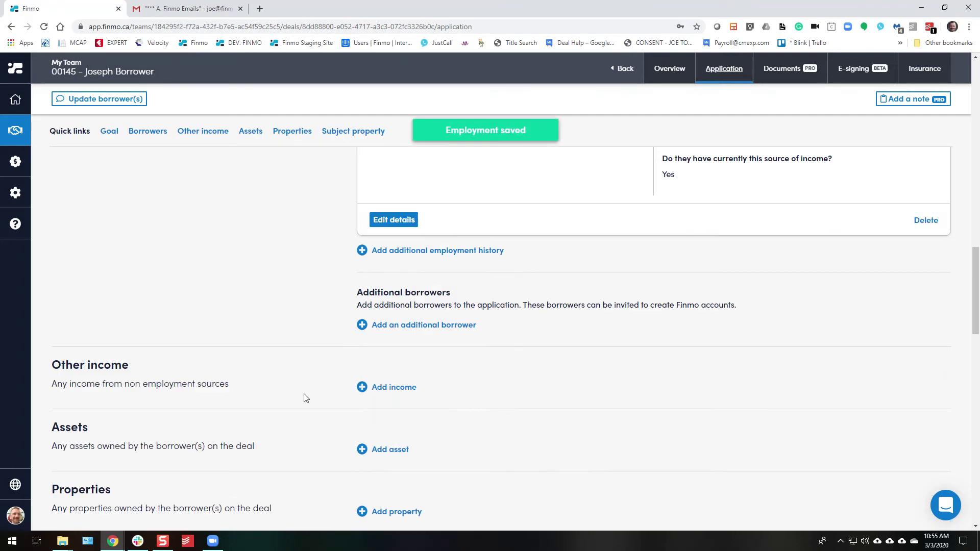
scroll(304, 388, up, 8)
scroll(978, 225, up, 3)
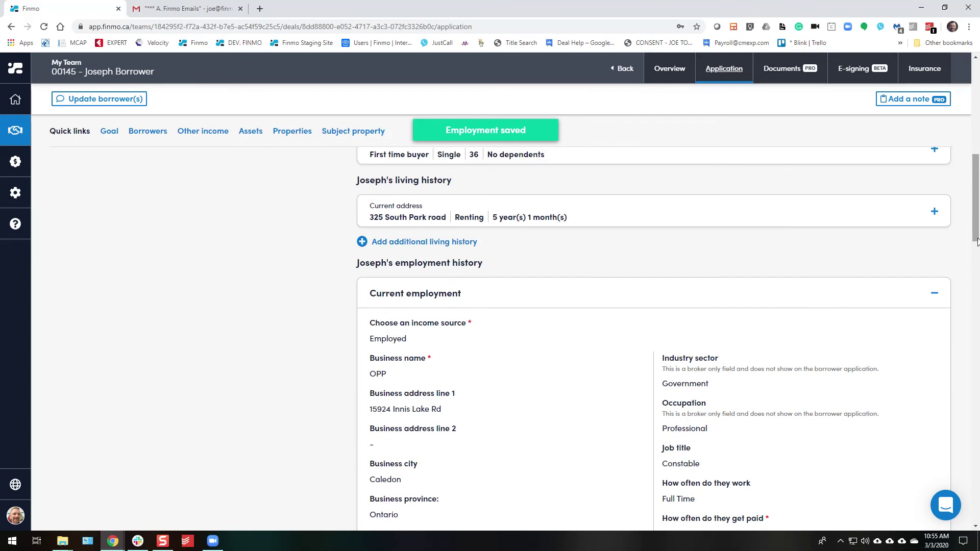
click(935, 292)
Start an Other income entry, then cancel it, leaving income empty.
scroll(434, 331, down, 2)
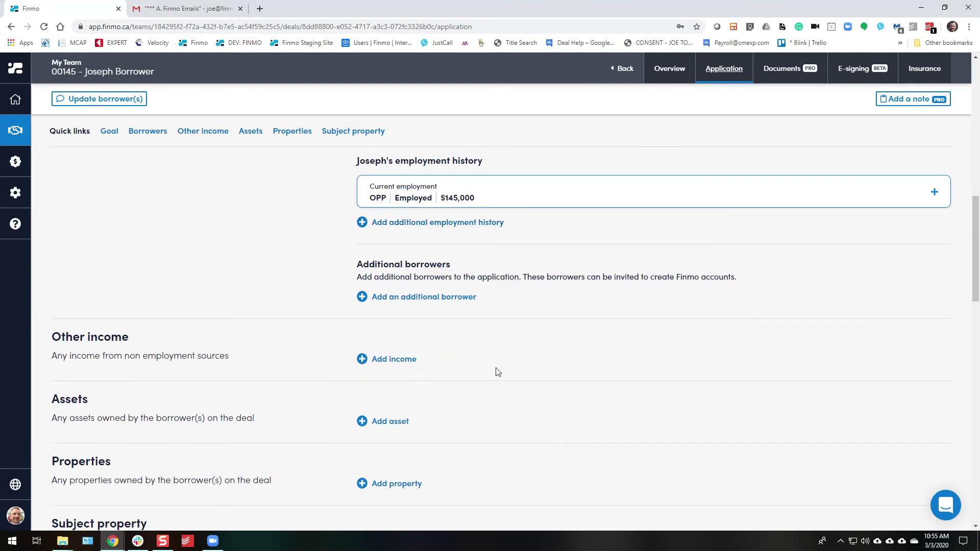
click(394, 360)
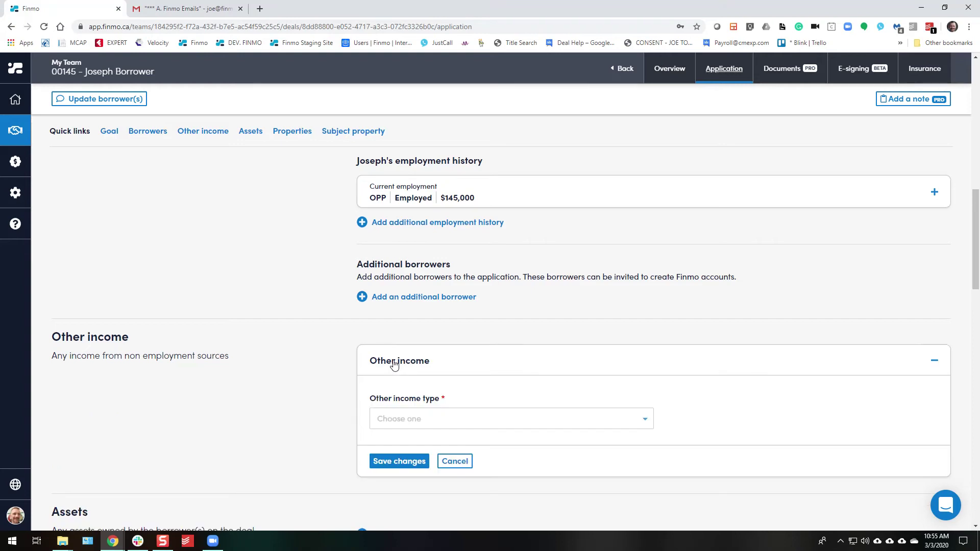
scroll(434, 360, down, 2)
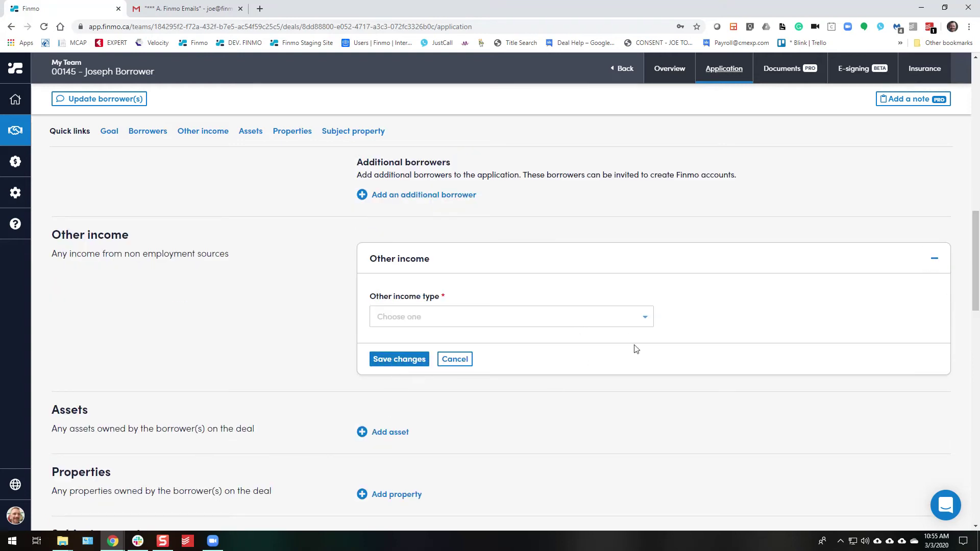
click(455, 359)
Add a Cash - Savings Account asset owned by the borrower, held at TD.
click(379, 321)
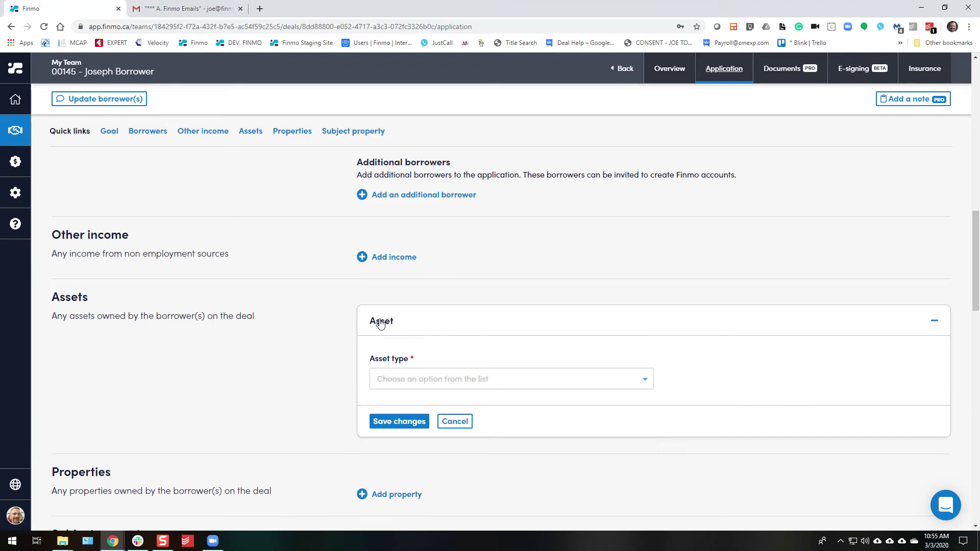
click(377, 388)
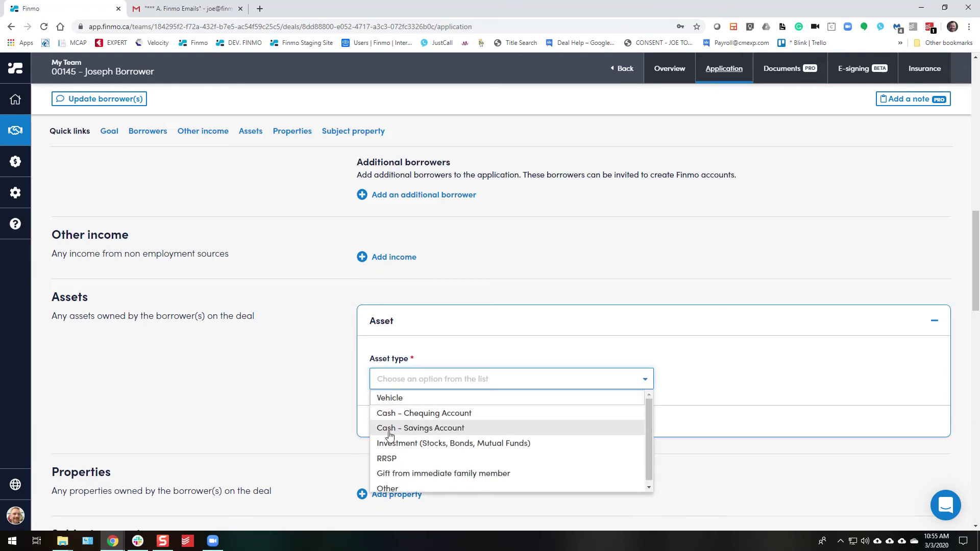
click(390, 429)
scroll(417, 302, down, 3)
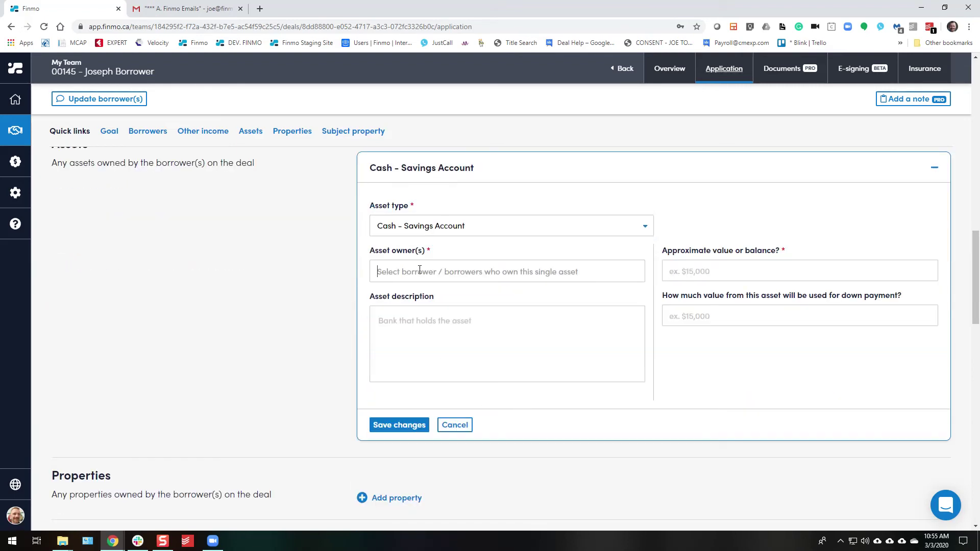
click(408, 292)
click(407, 343)
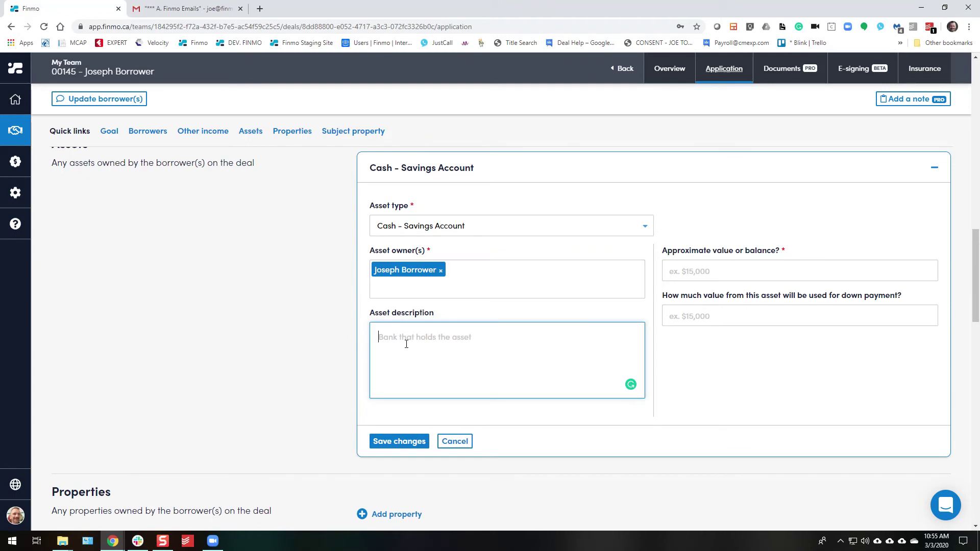
text(TD)
Enter an $80,000 balance with $50,000 toward the down payment, save, and collapse the asset.
click(724, 277)
text(800000)
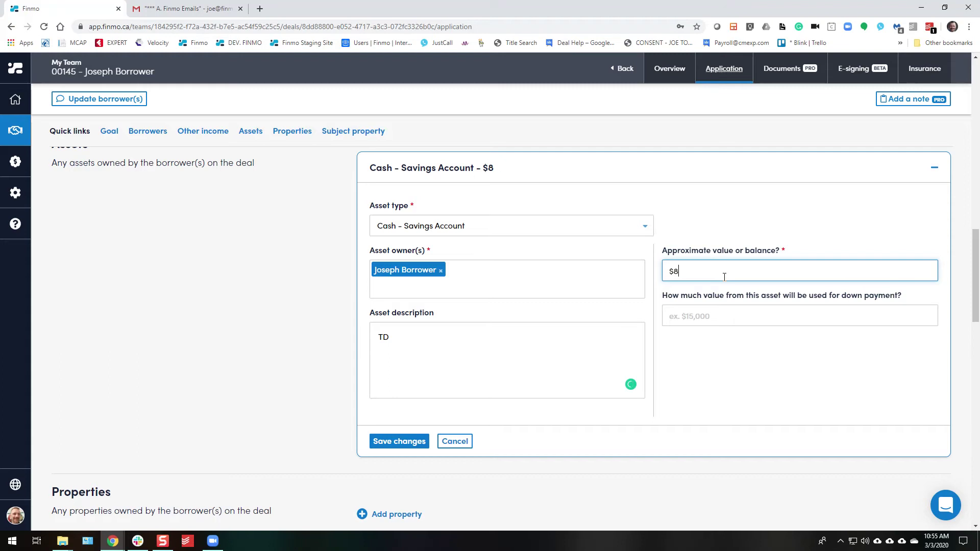
click(716, 315)
text(500000)
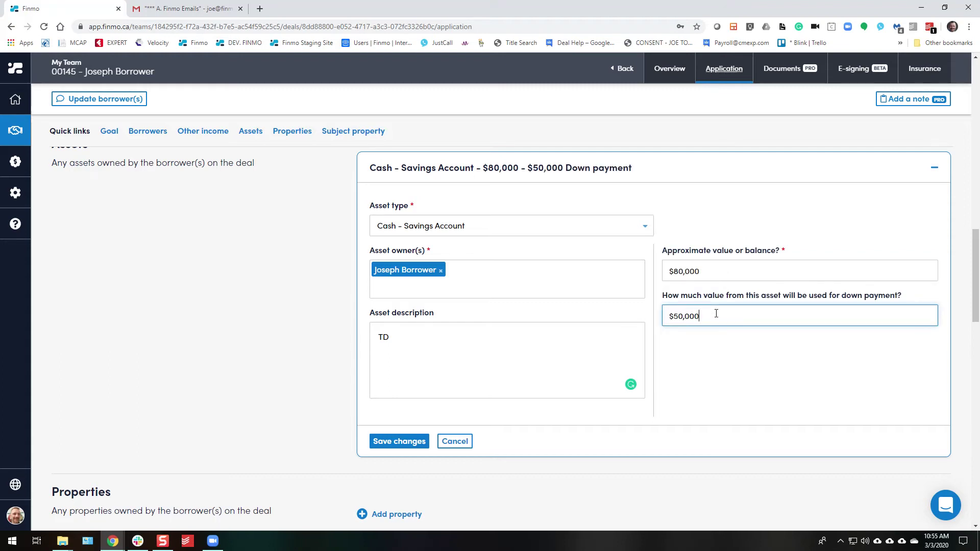
click(399, 441)
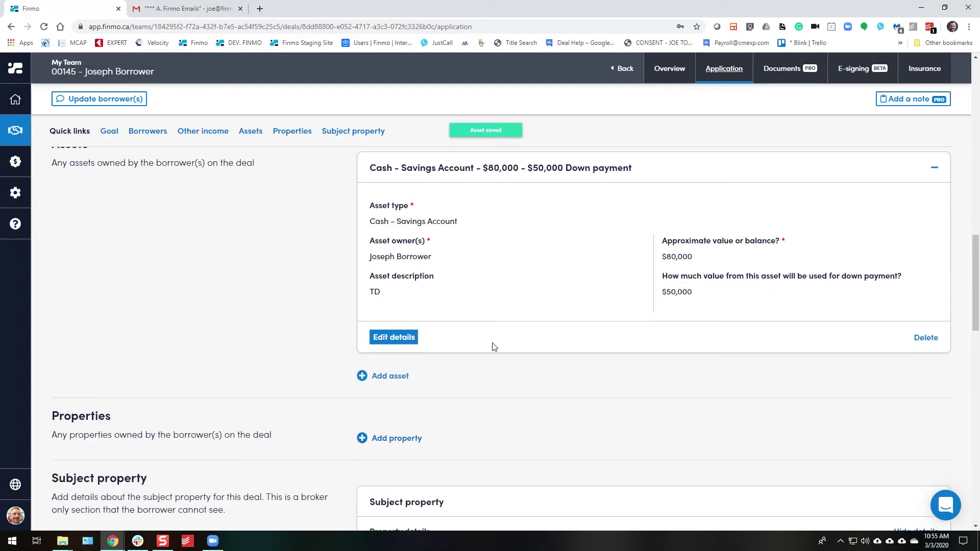
scroll(638, 270, up, 2)
scroll(936, 271, up, 1)
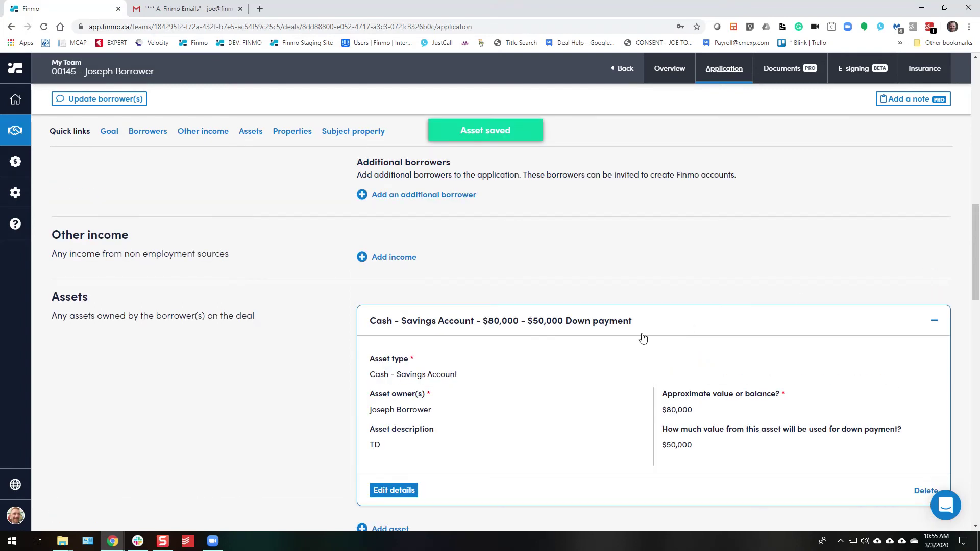
click(934, 322)
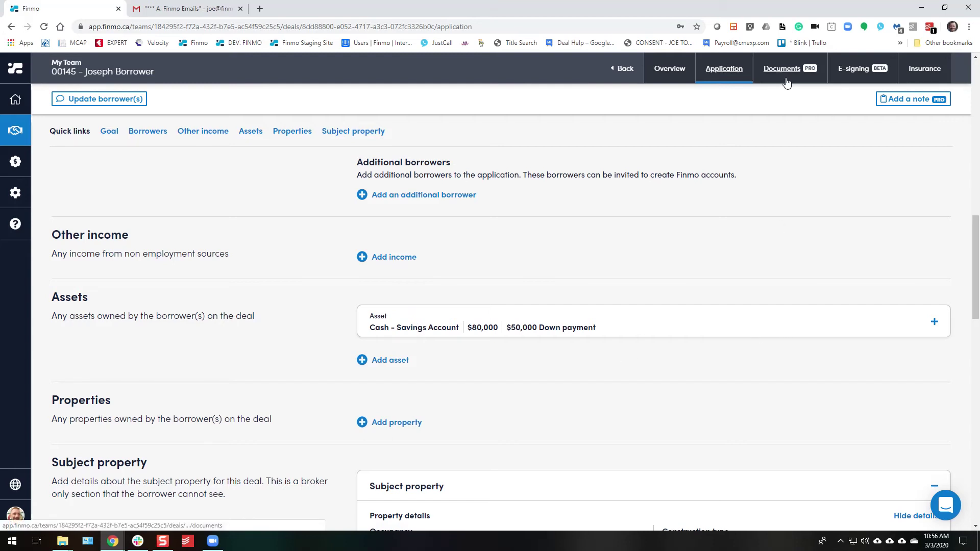
Collapse the Subject property card into a one-line summary.
scroll(357, 332, down, 7)
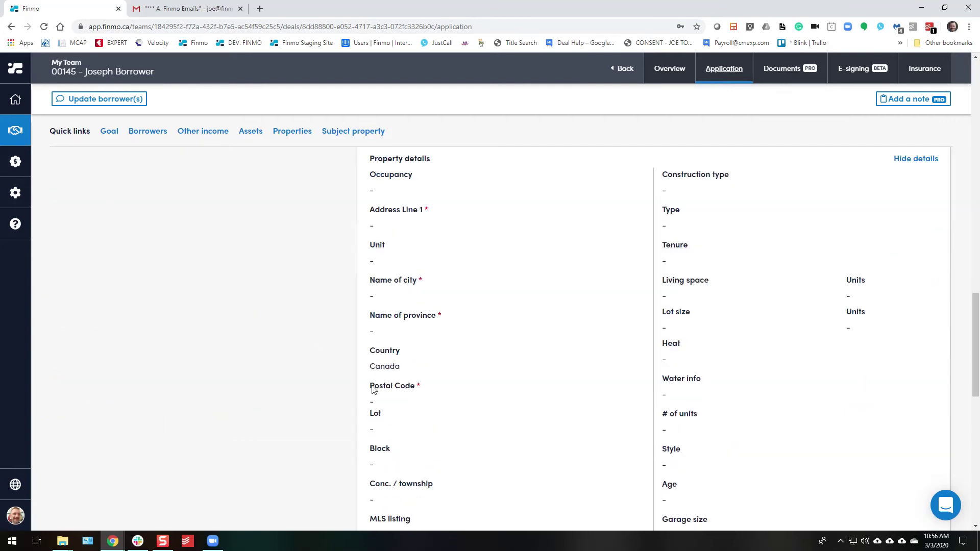
scroll(598, 357, up, 2)
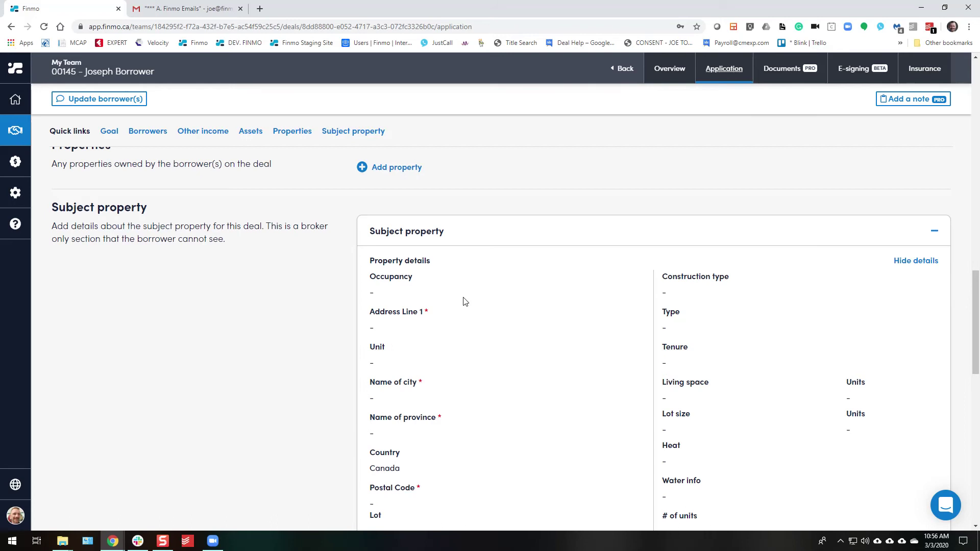
click(935, 229)
scroll(536, 334, up, 4)
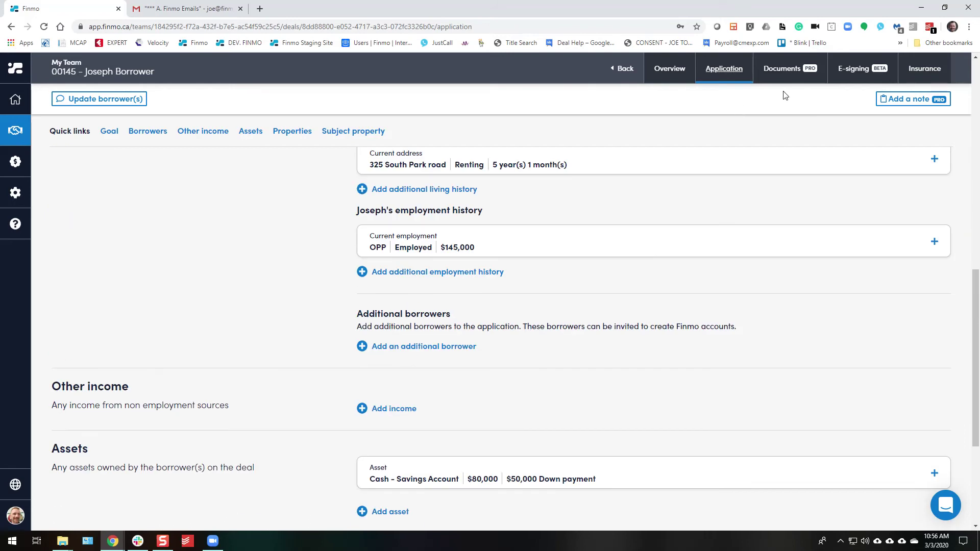
Check that every Smart suggestions document on the deal's Documents page is ticked, then return to the application.
click(783, 72)
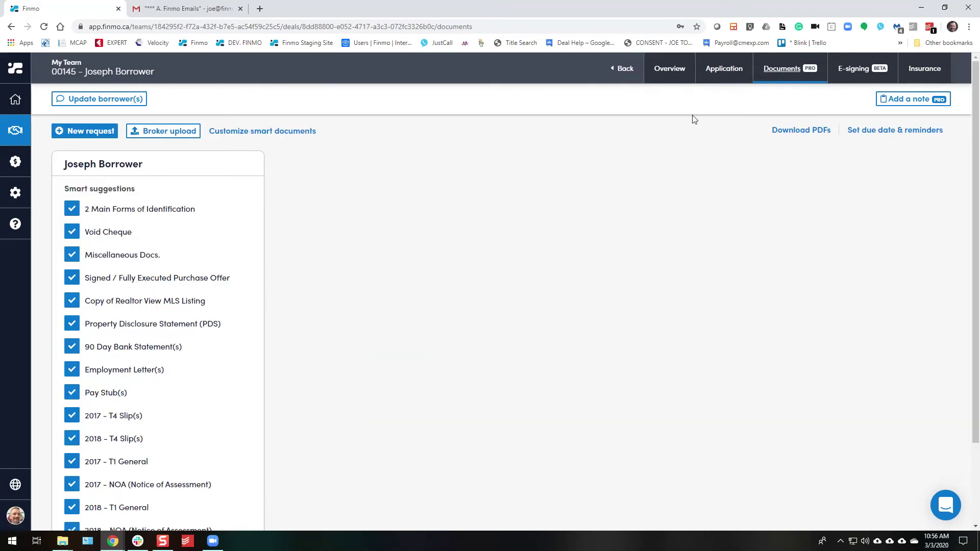
scroll(217, 211, down, 2)
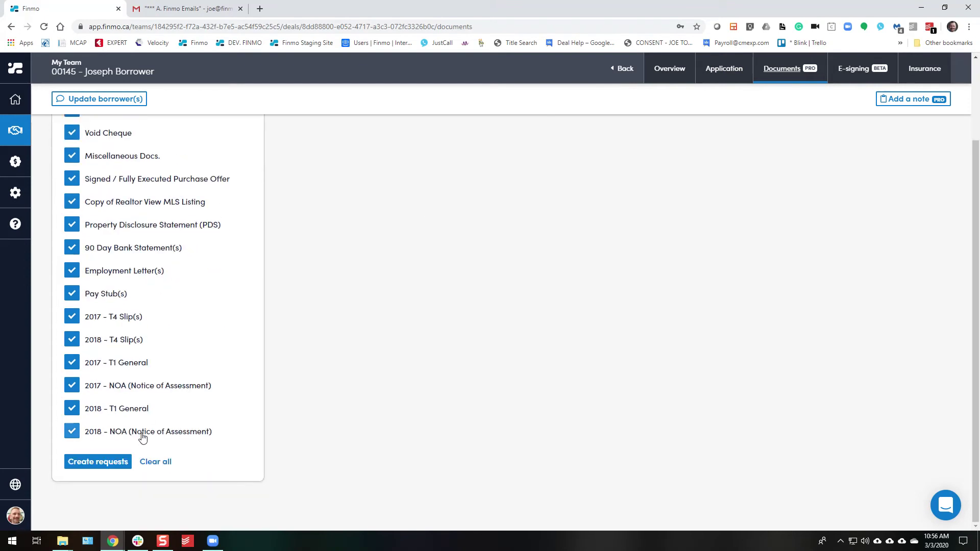
scroll(217, 276, up, 2)
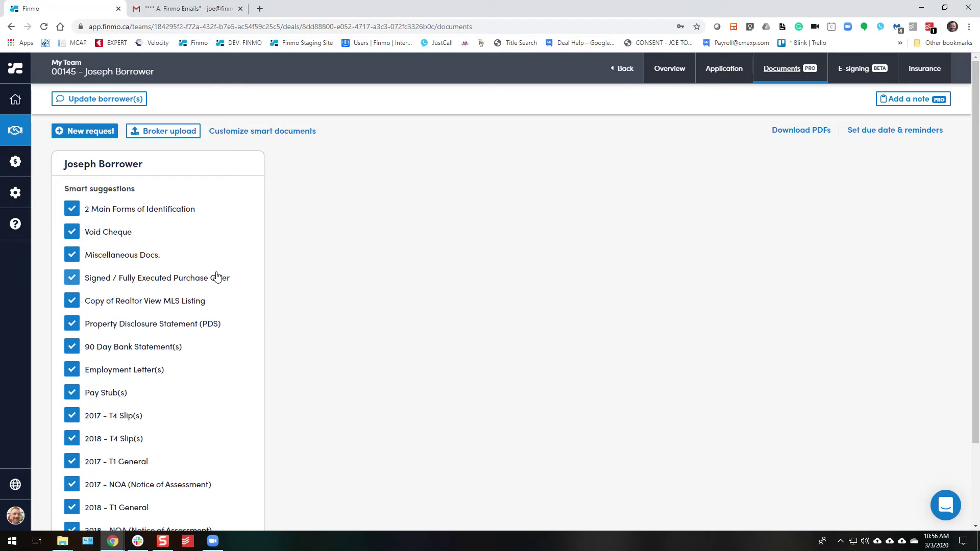
click(721, 82)
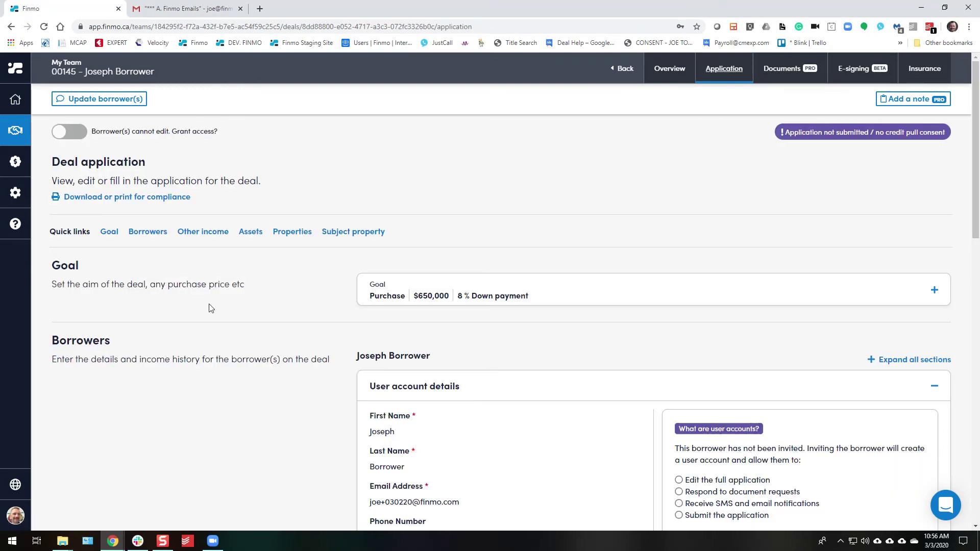
Expand the borrower's User account details and begin the Invite borrower process.
scroll(200, 308, down, 5)
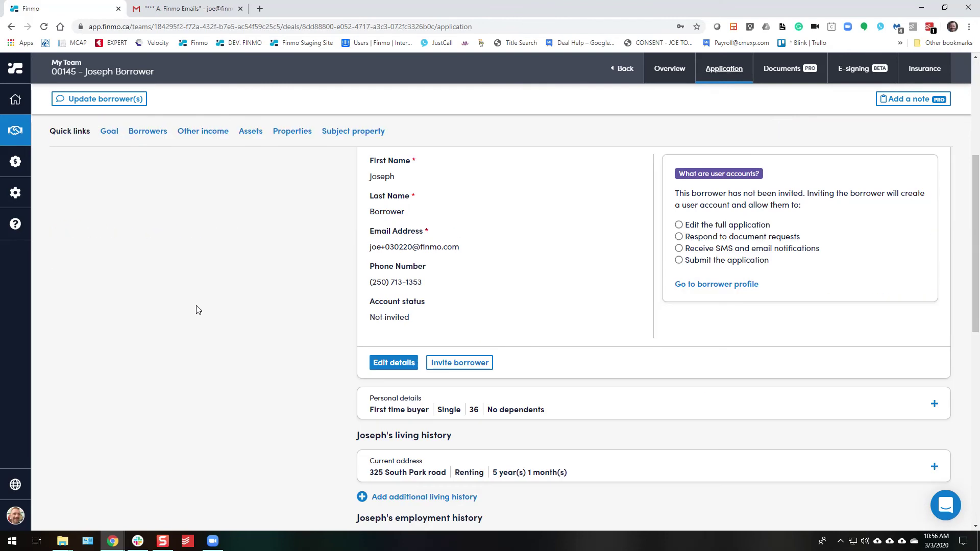
scroll(198, 310, up, 3)
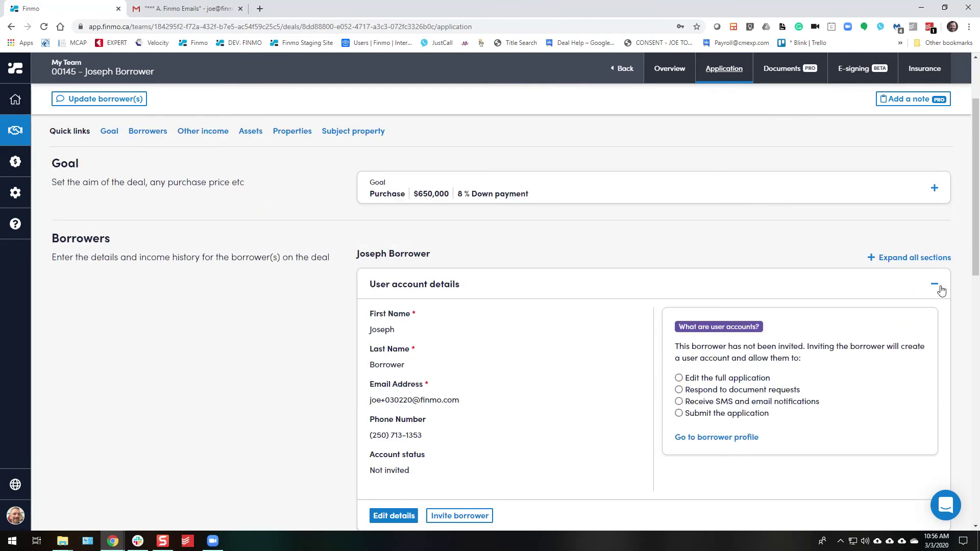
scroll(942, 291, up, 1)
click(934, 335)
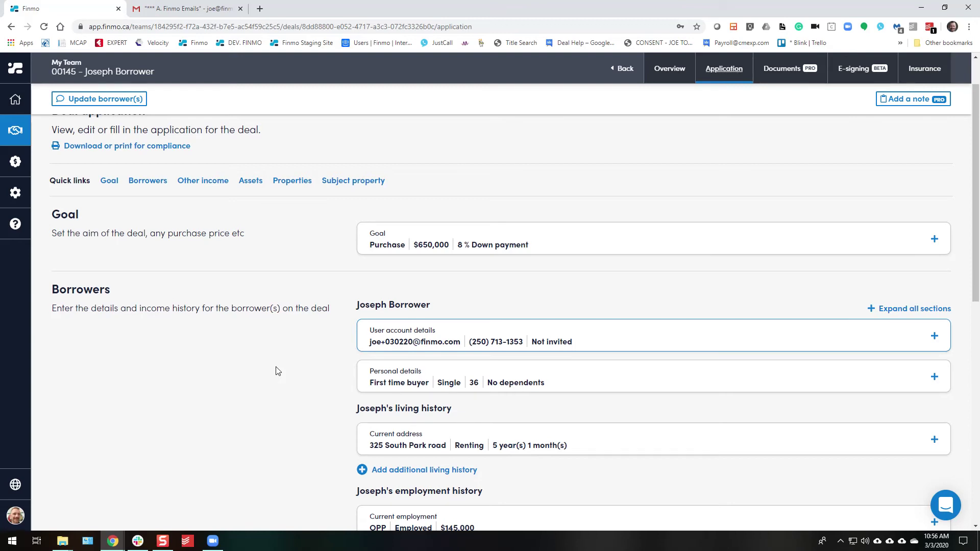
click(935, 338)
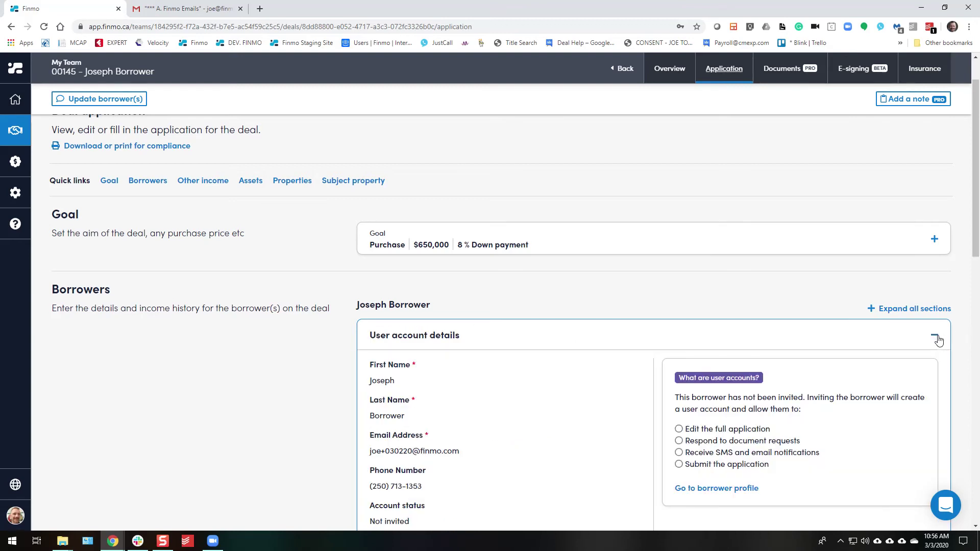
scroll(545, 433, down, 4)
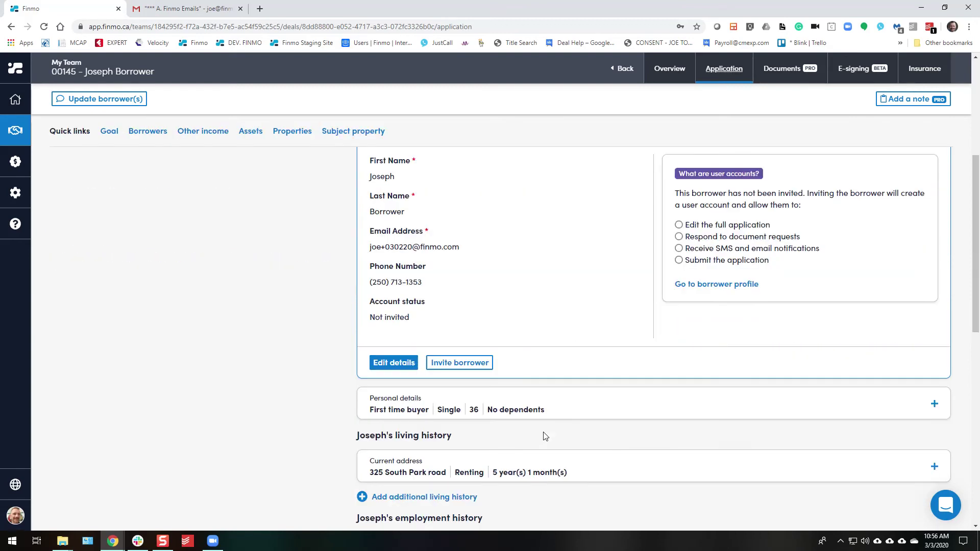
click(454, 363)
Send the invite with a message asking the borrower to confirm details and submit, plus an SMS copy.
scroll(449, 363, down, 2)
click(393, 289)
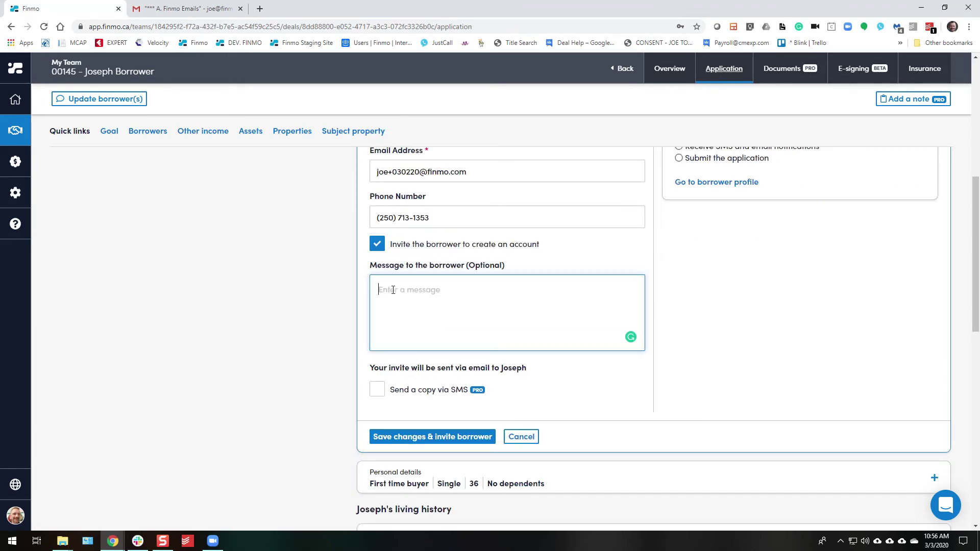
text(Hello)
text( Joseph,  )
text(Please confirm the details)
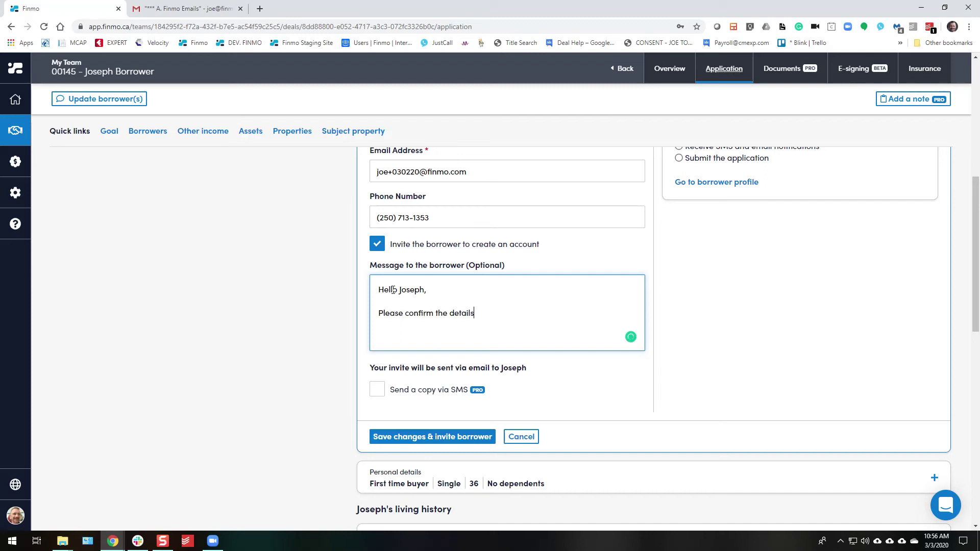
text( and submit application. Once subm)
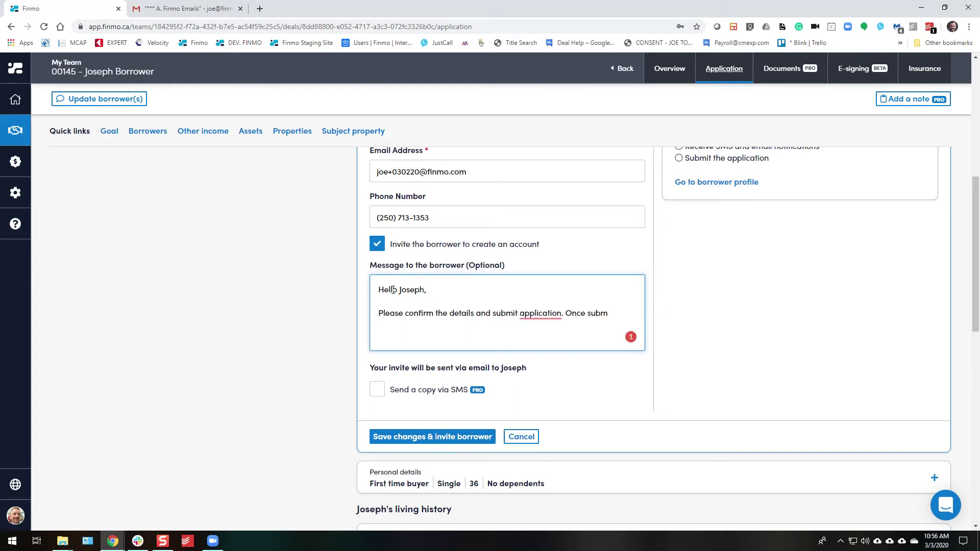
text(itted you will see the list of conditions.)
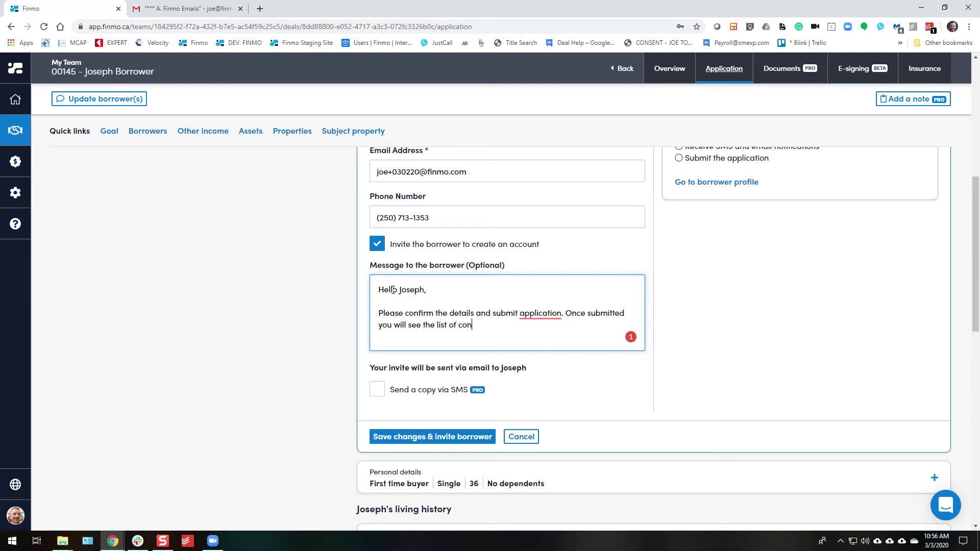
key(Return)
key(Return)
text(thank you,)
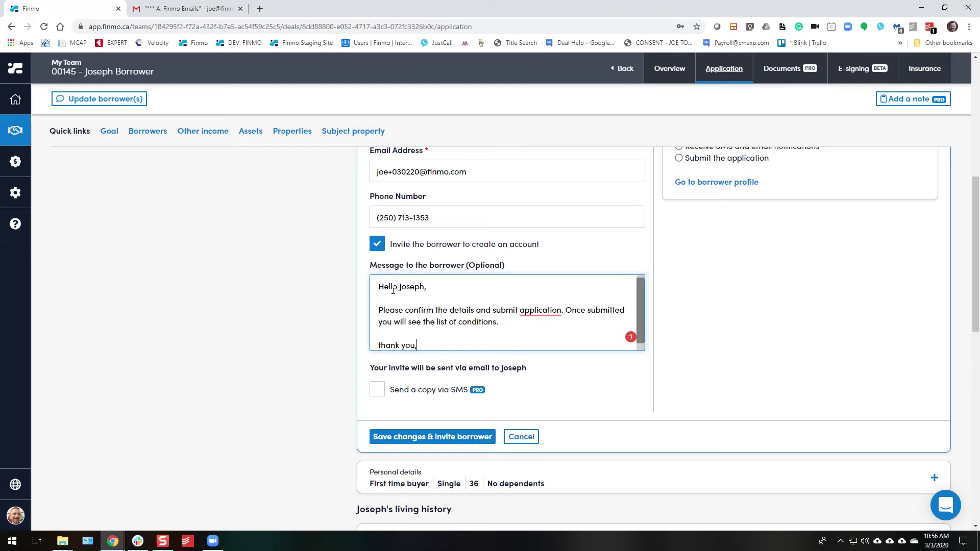
key(Return)
key(Return)
text(j)
click(378, 389)
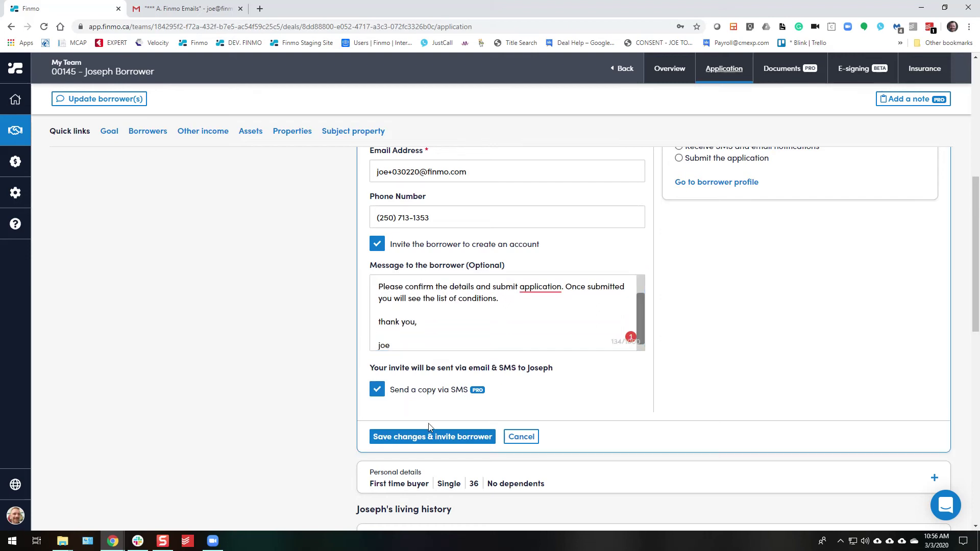
click(431, 437)
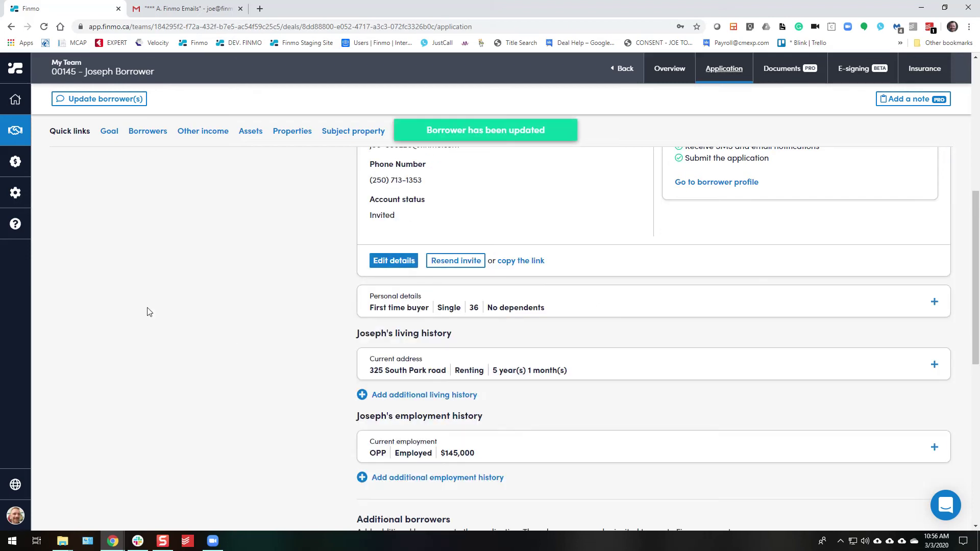
scroll(287, 313, up, 3)
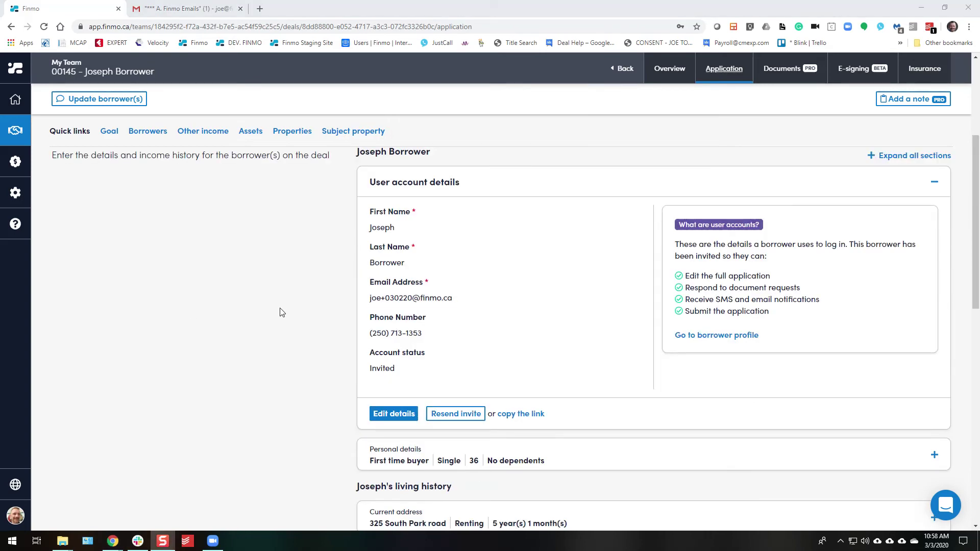
In Gmail, open the newest 'has invited you to collaborate' email and scroll to its link.
click(207, 11)
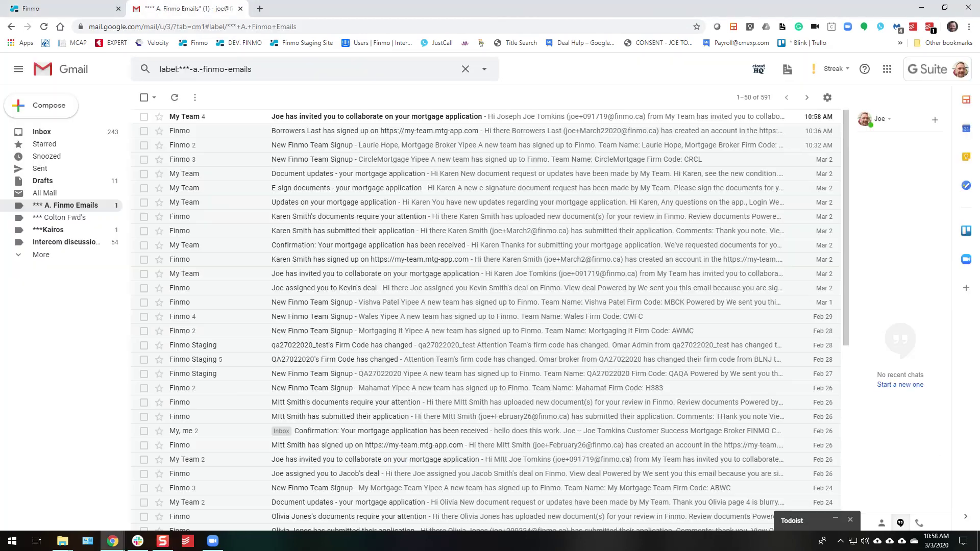
click(195, 119)
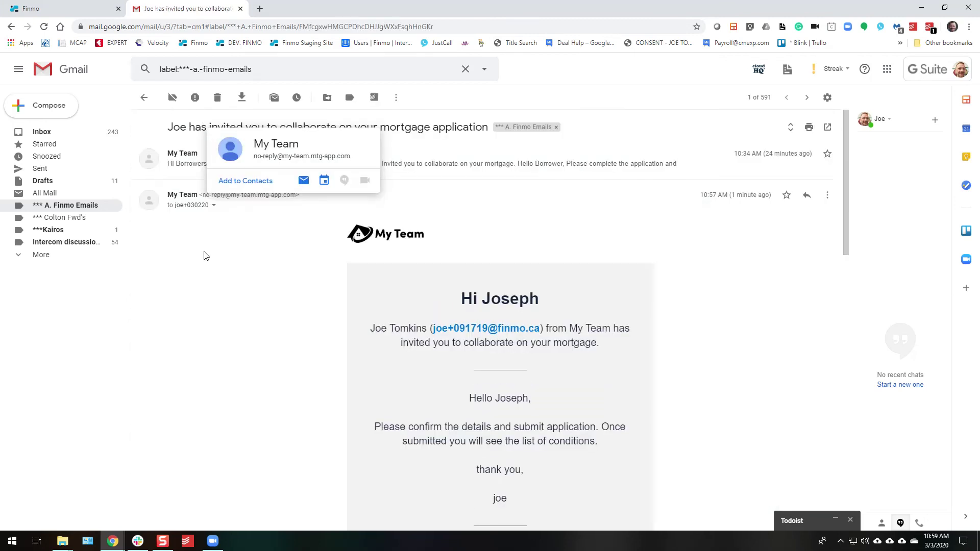
scroll(194, 260, down, 2)
scroll(386, 338, down, 3)
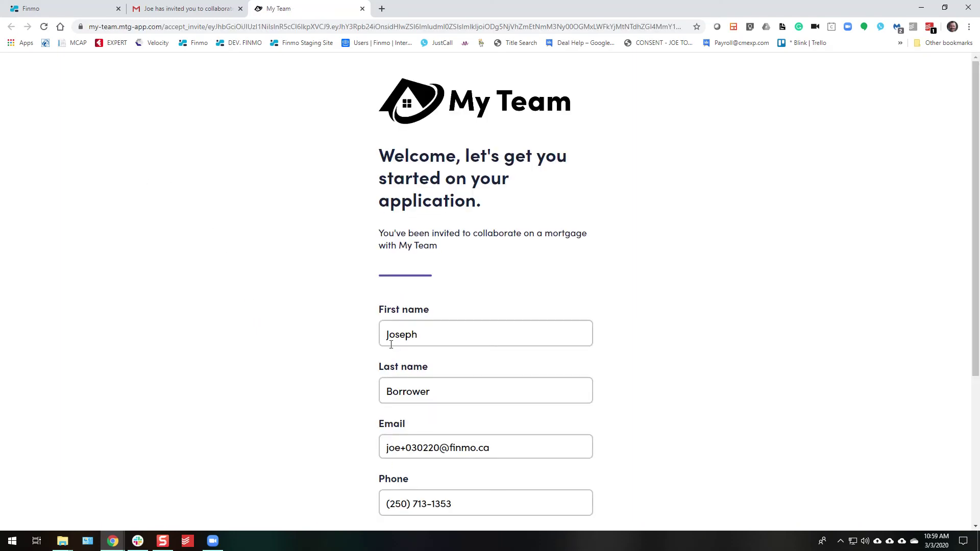
Create the borrower account by entering a password on the signup page.
scroll(388, 347, down, 3)
click(413, 407)
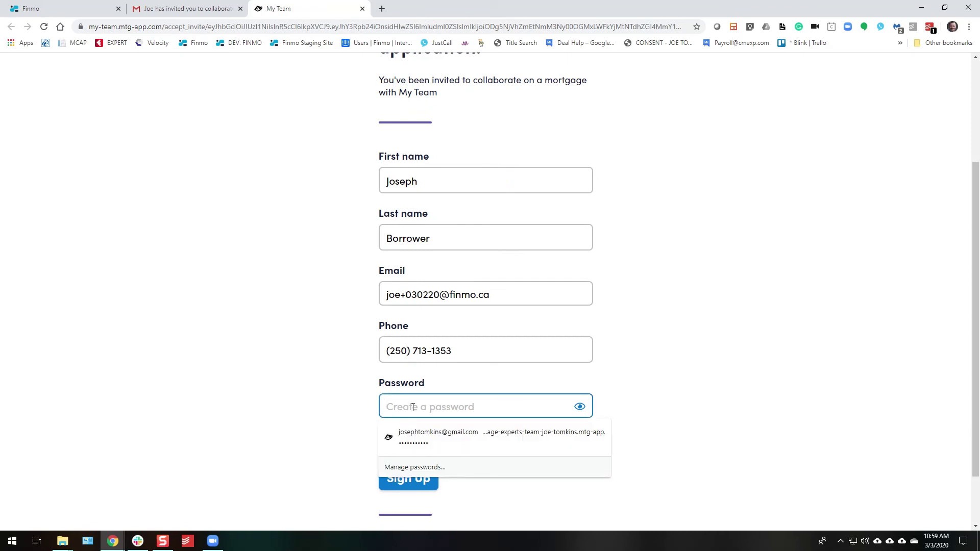
text(••••••••)
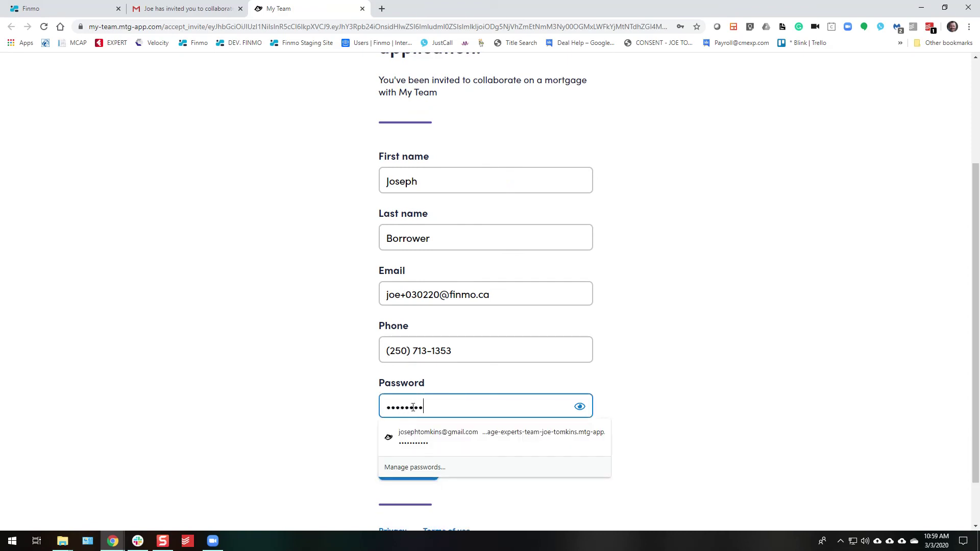
key(Return)
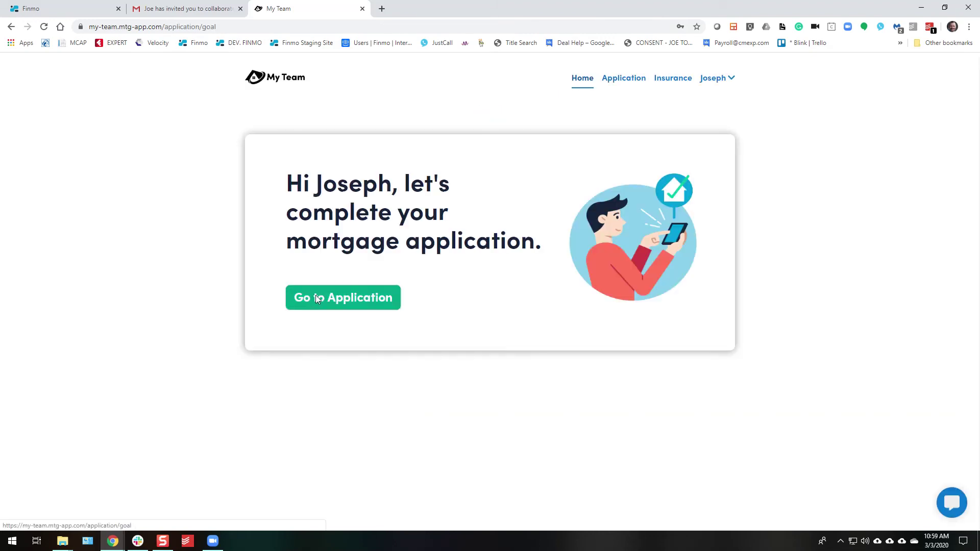
Go to the application, review the mortgage Goal step and save it to continue.
click(316, 297)
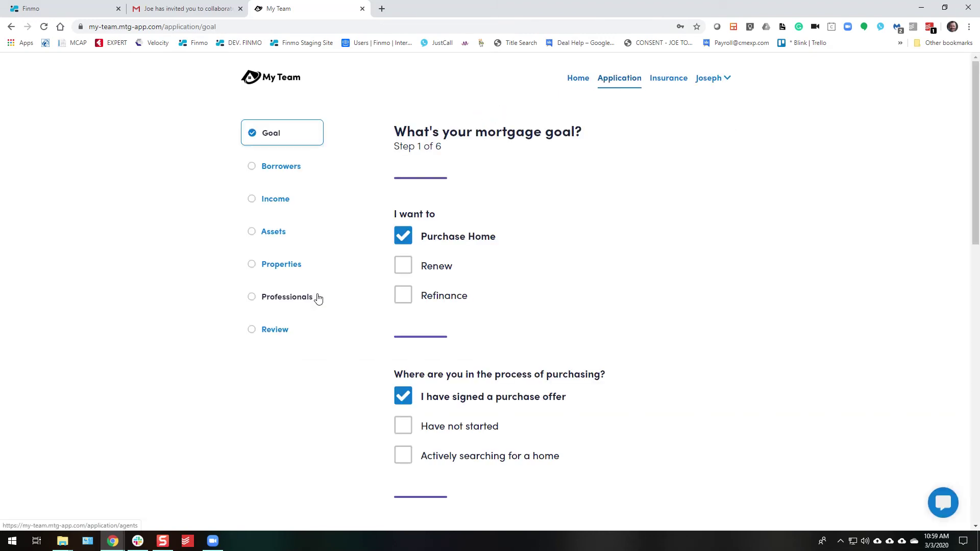
scroll(607, 273, down, 3)
scroll(602, 268, up, 3)
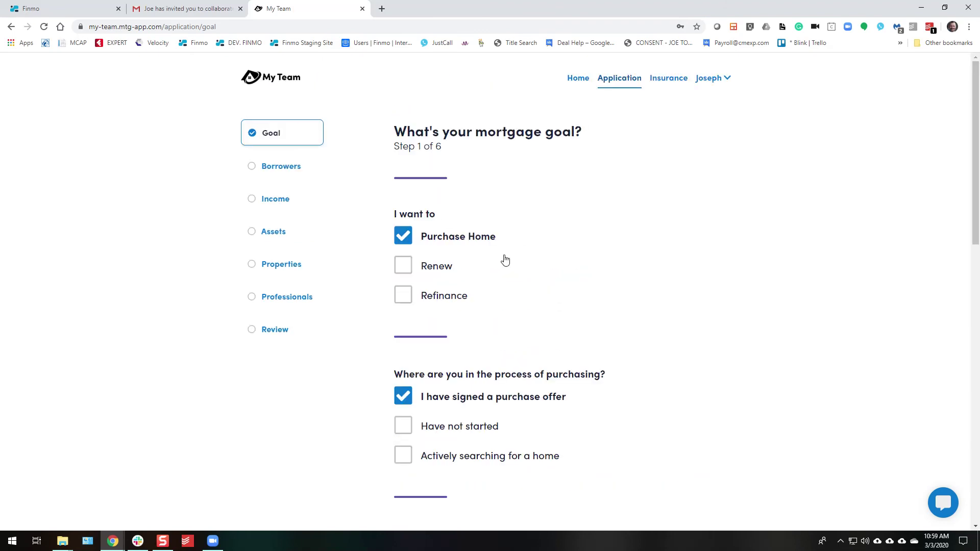
scroll(503, 259, down, 2)
scroll(592, 306, down, 4)
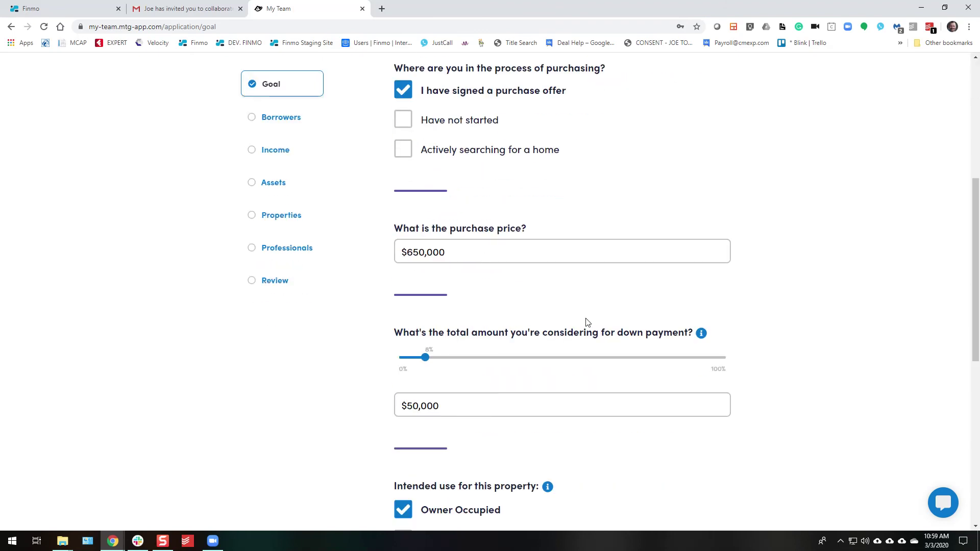
scroll(587, 322, down, 2)
scroll(583, 339, down, 6)
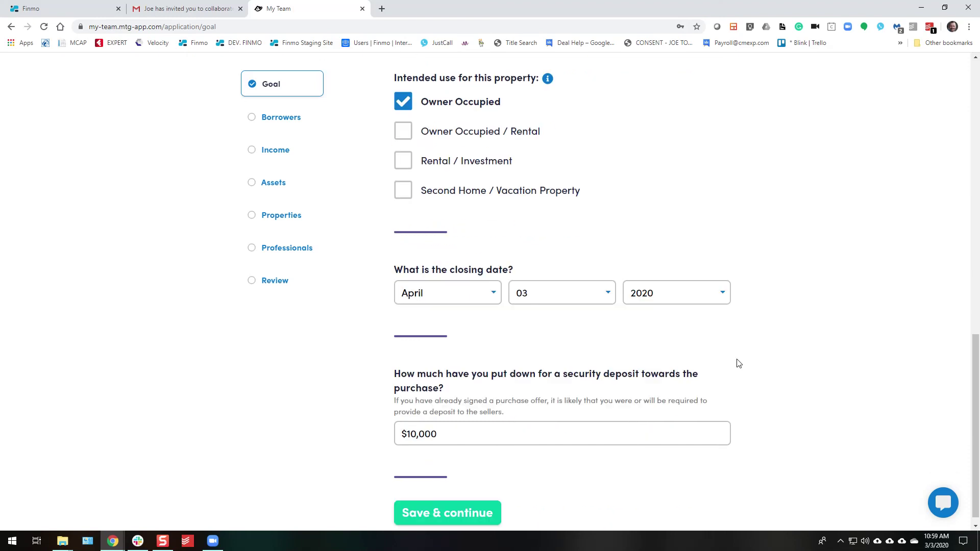
click(482, 504)
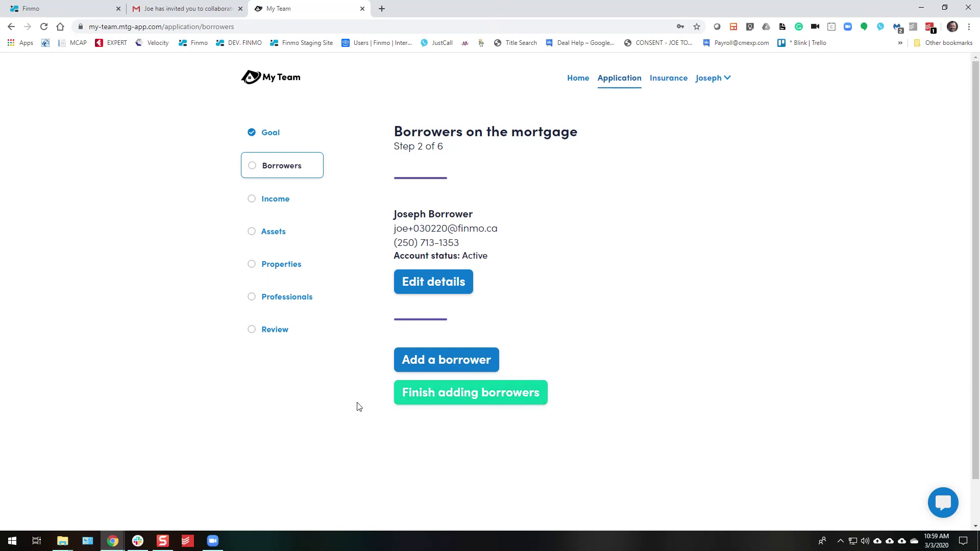
Confirm the borrowers list, re-save the existing income entry, and finish the income and assets steps.
click(510, 396)
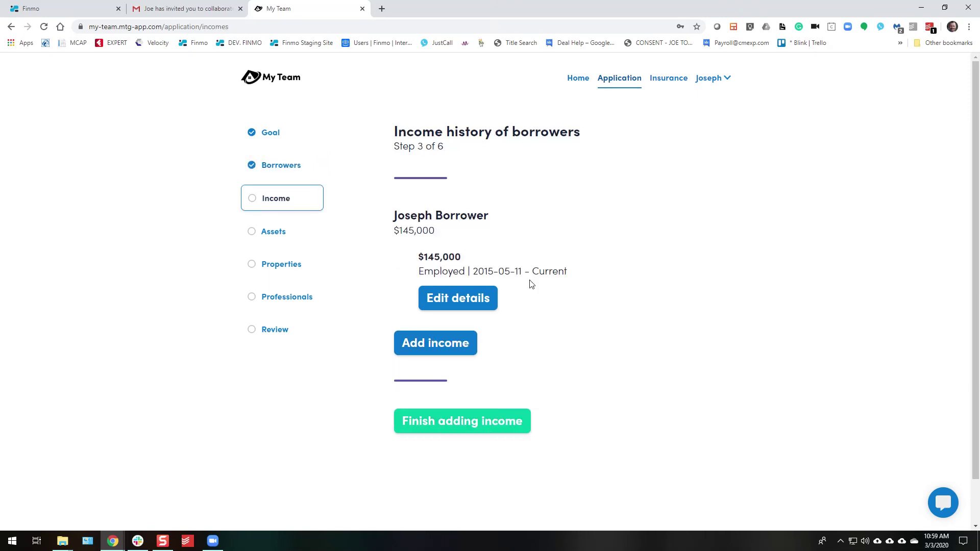
click(451, 301)
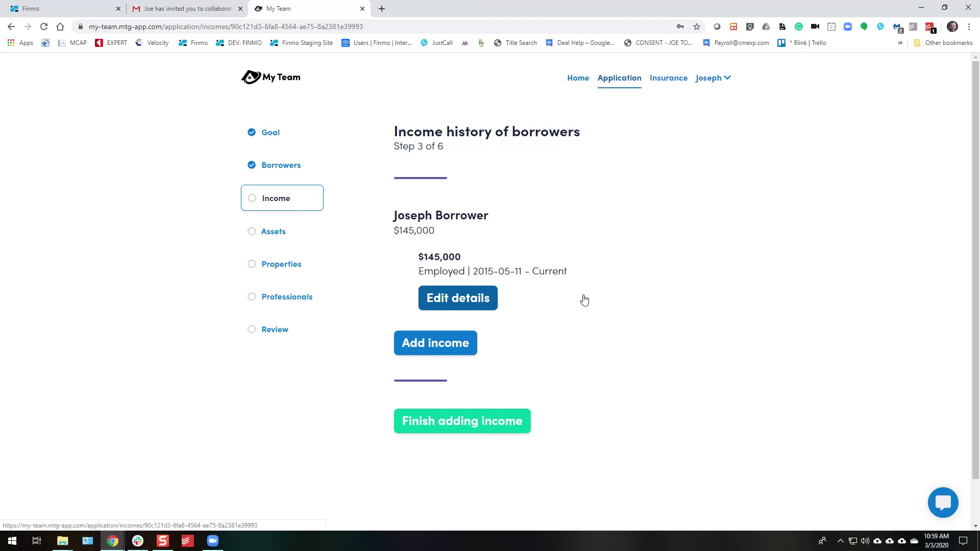
scroll(600, 283, down, 20)
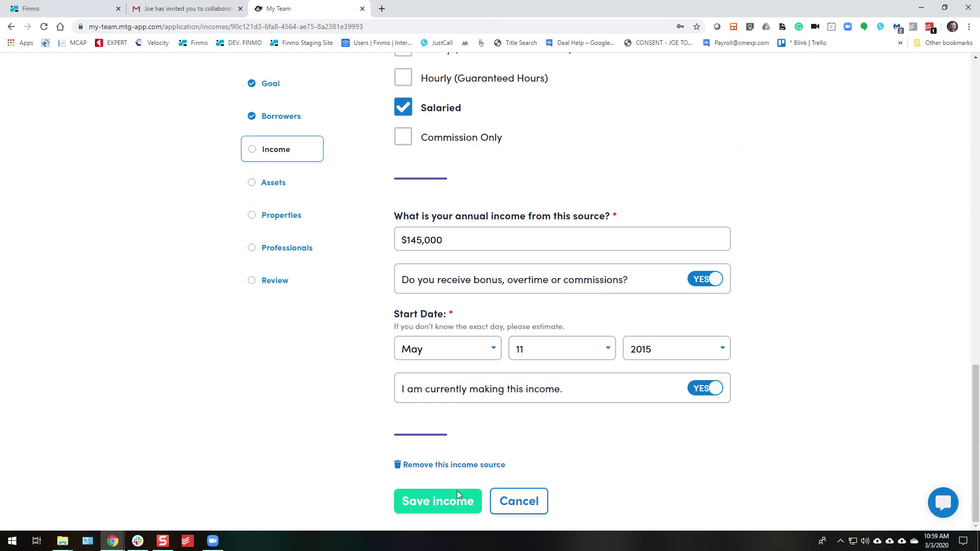
click(458, 491)
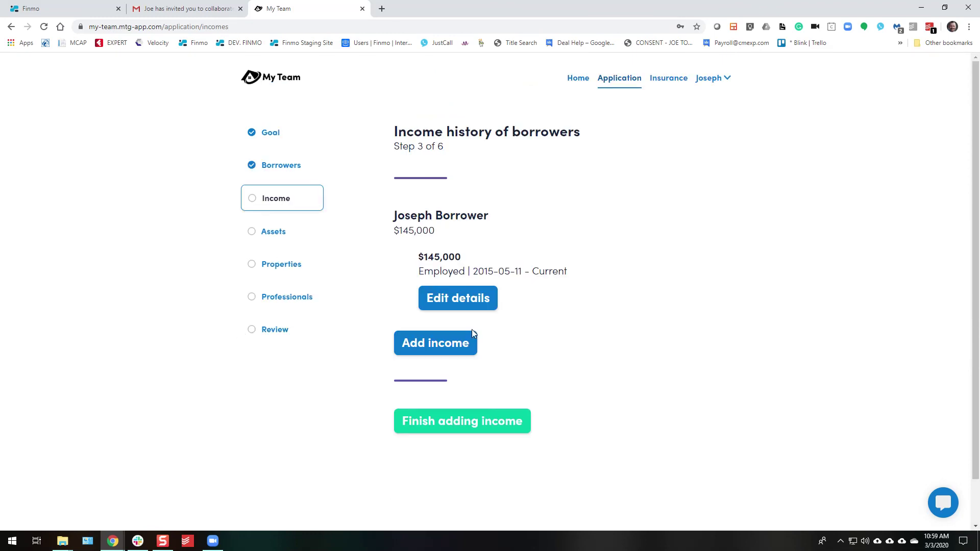
click(506, 428)
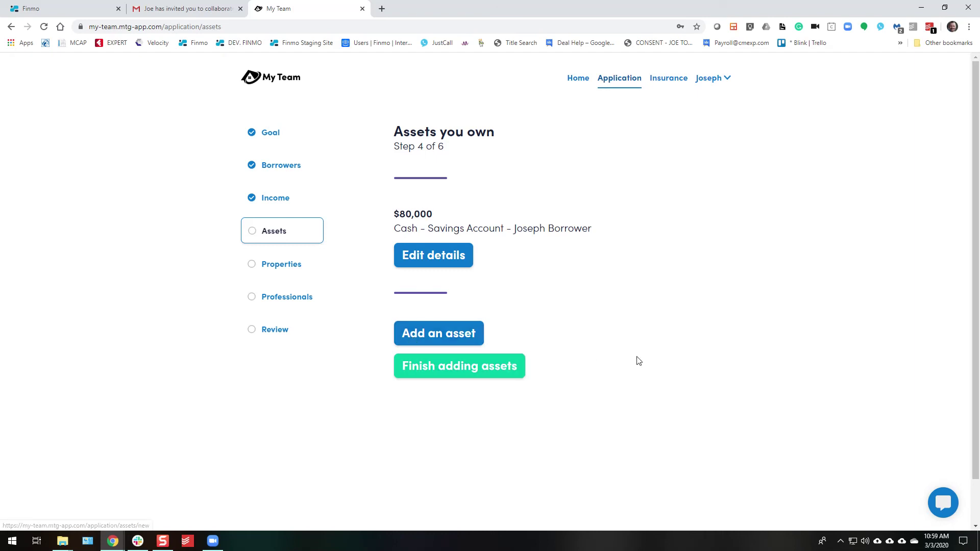
click(495, 377)
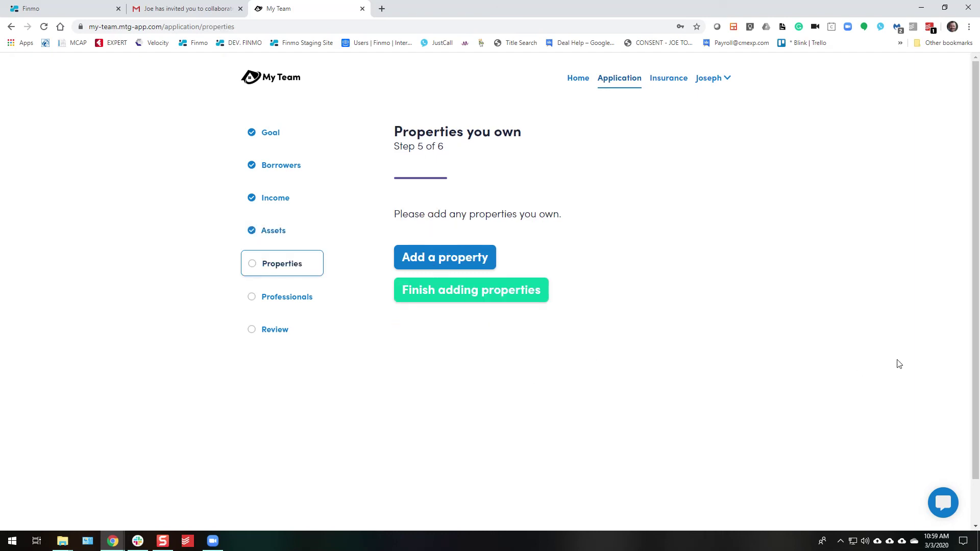
Cancel a started property entry, finish the properties and professionals steps, and reach the review page.
click(430, 259)
scroll(529, 282, down, 15)
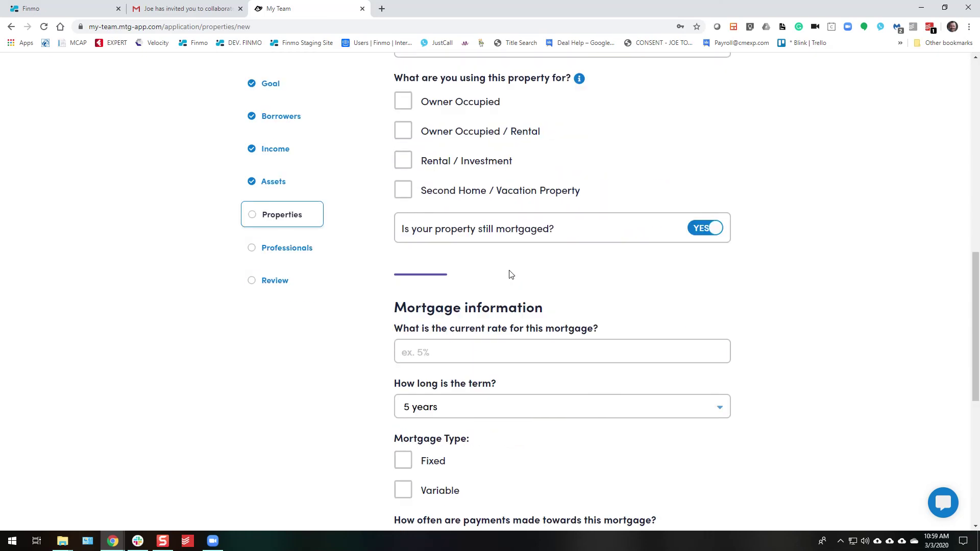
scroll(511, 275, down, 3)
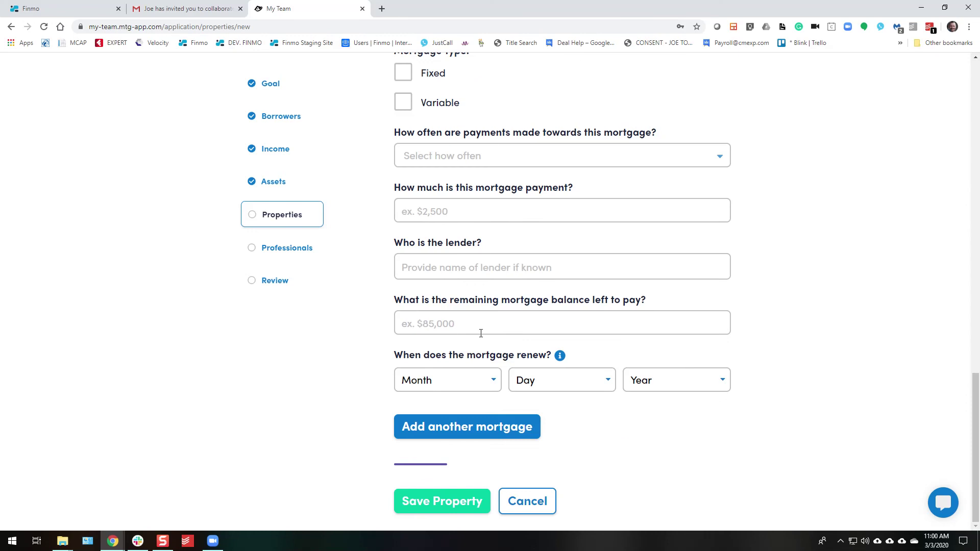
click(528, 502)
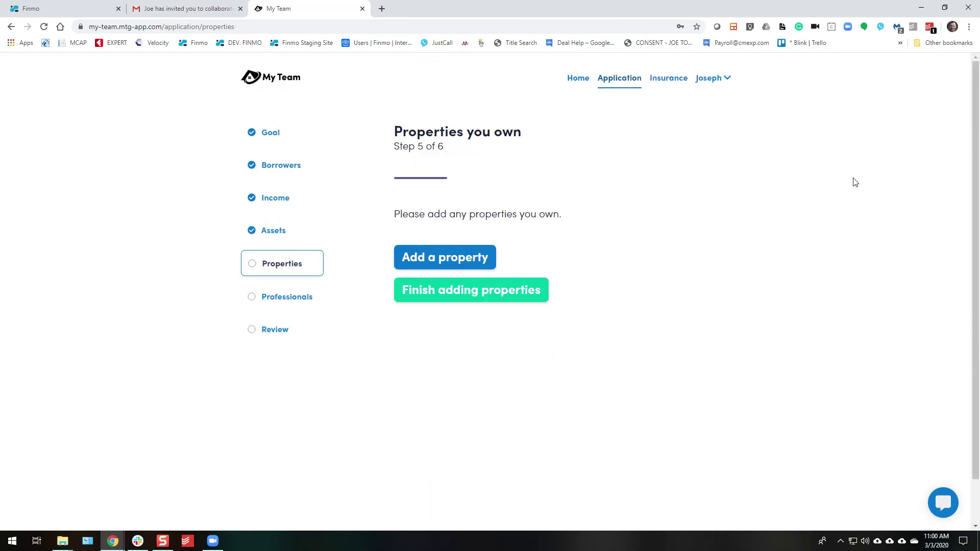
click(491, 299)
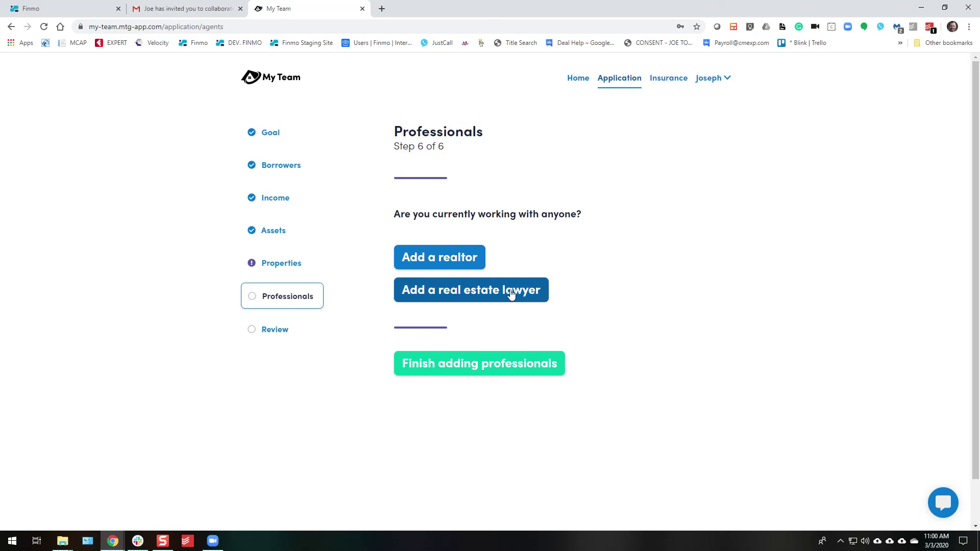
click(493, 363)
Add the comment 'Thank you.' to the application.
scroll(494, 363, down, 9)
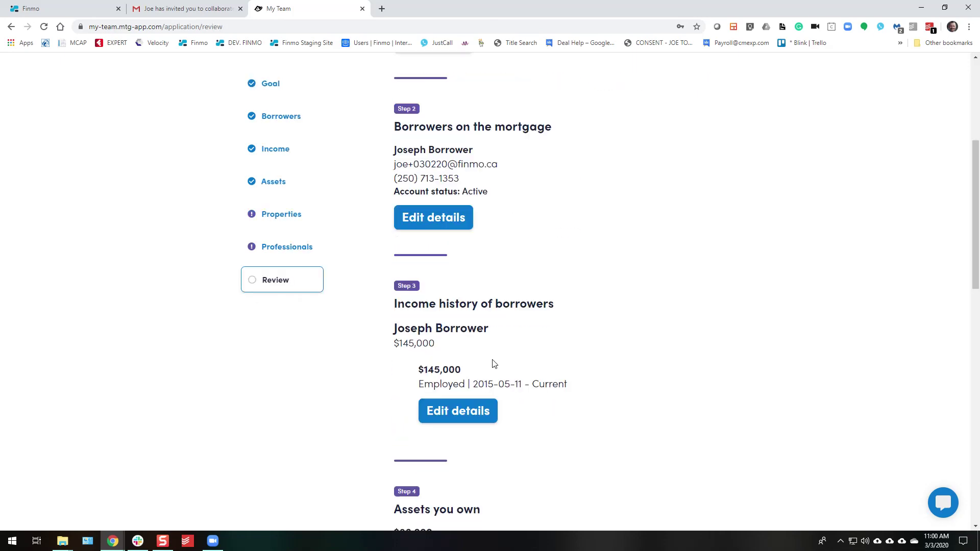
scroll(494, 363, down, 9)
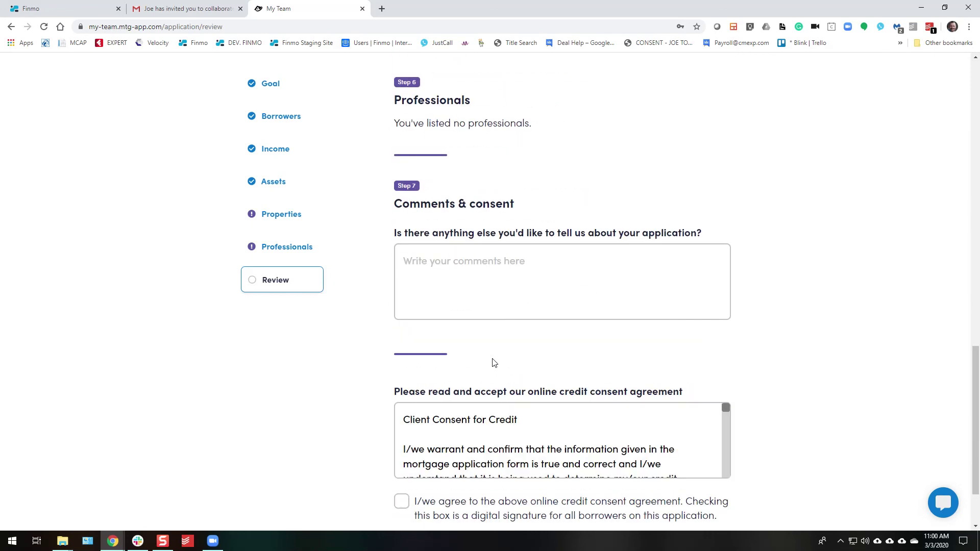
click(477, 252)
text(Thank y ou.)
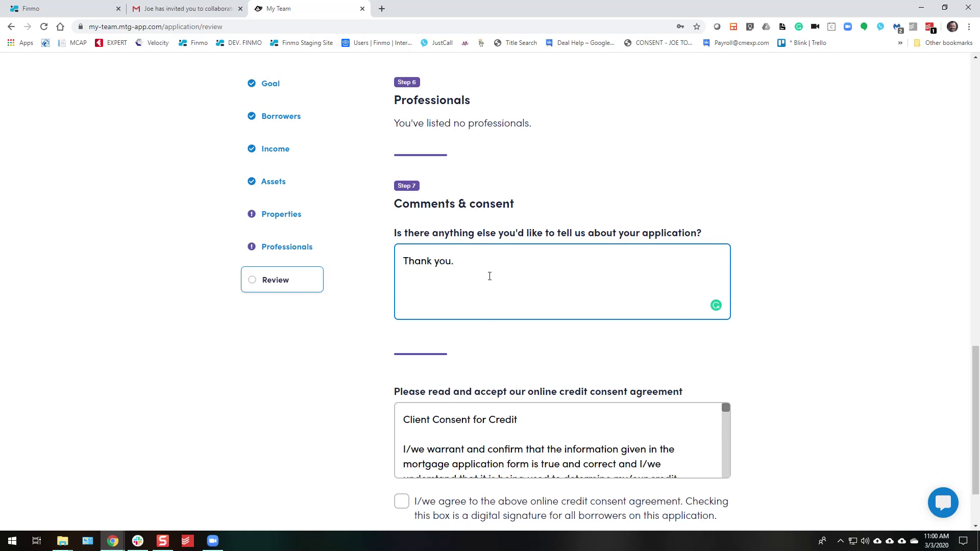
Agree to the online credit consent and submit the mortgage application.
scroll(490, 276, down, 3)
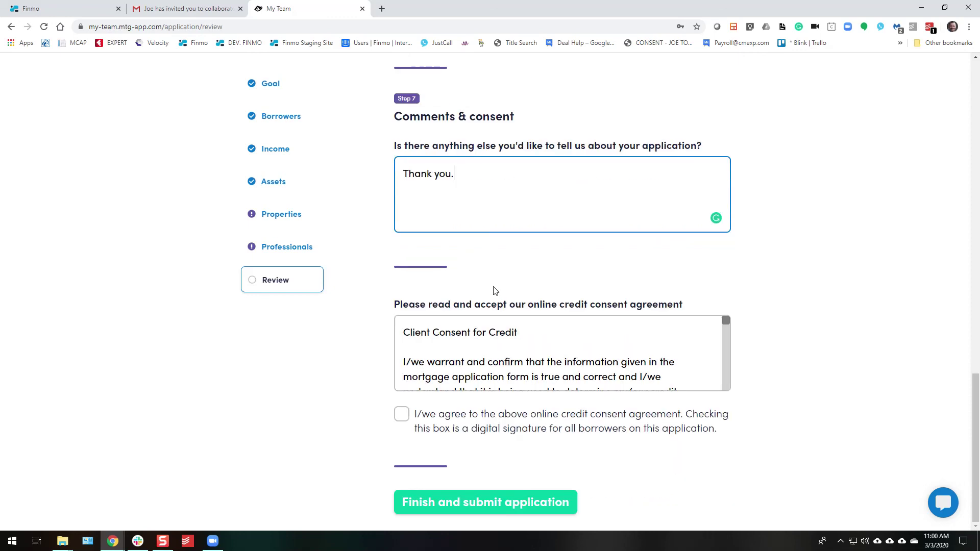
scroll(512, 341, down, 8)
scroll(512, 337, down, 3)
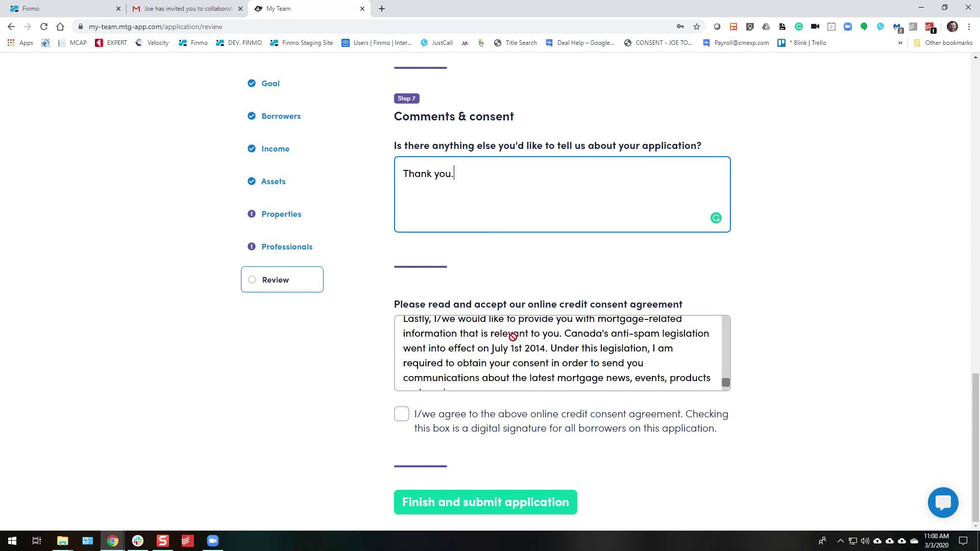
scroll(494, 366, up, 5)
scroll(493, 365, up, 5)
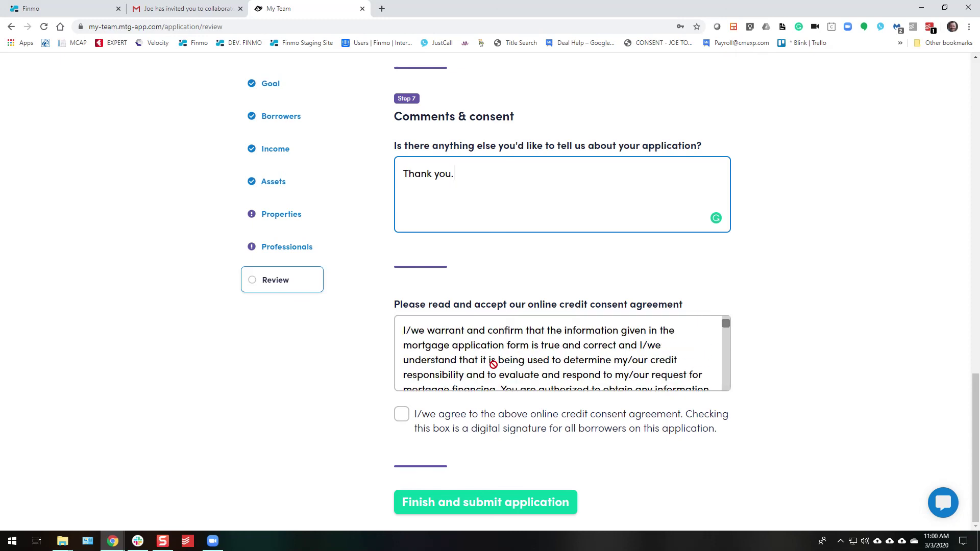
click(401, 415)
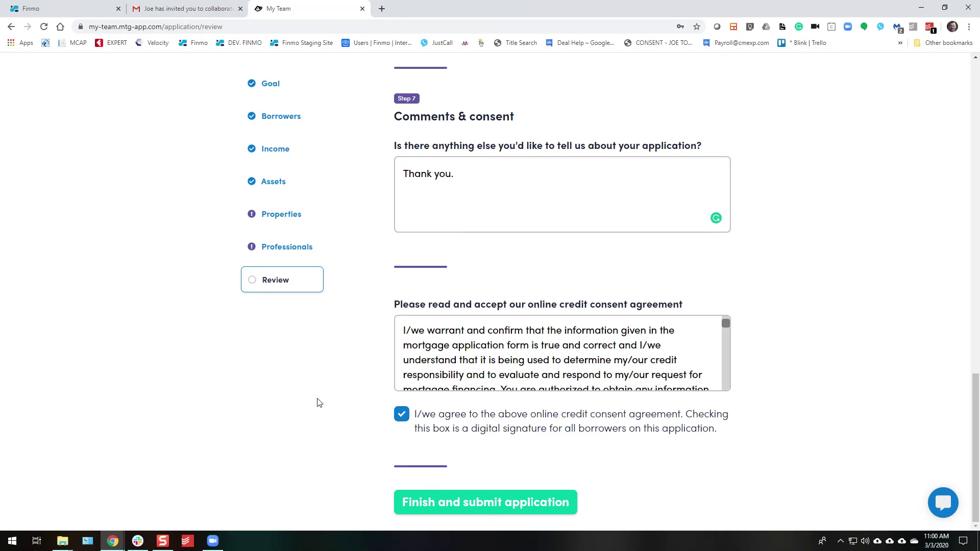
click(477, 505)
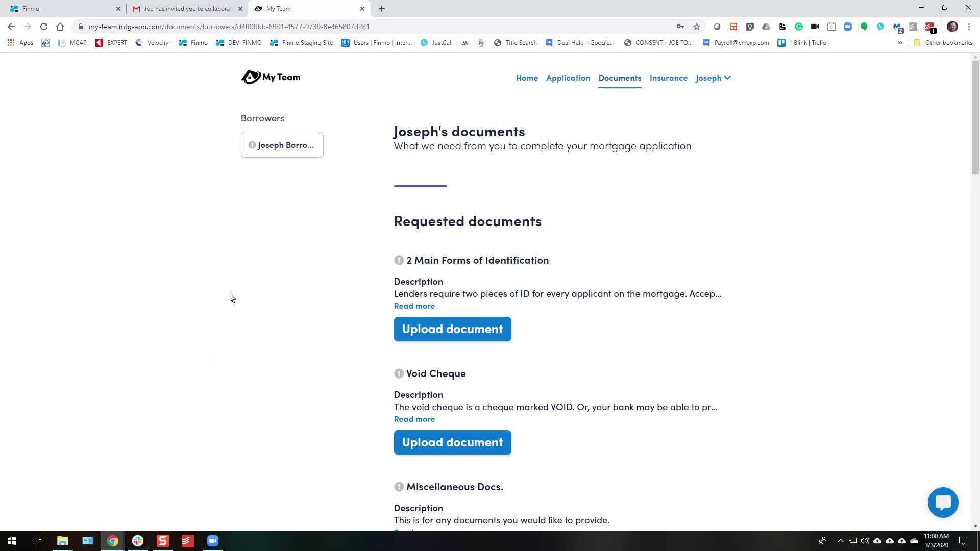
scroll(232, 297, down, 6)
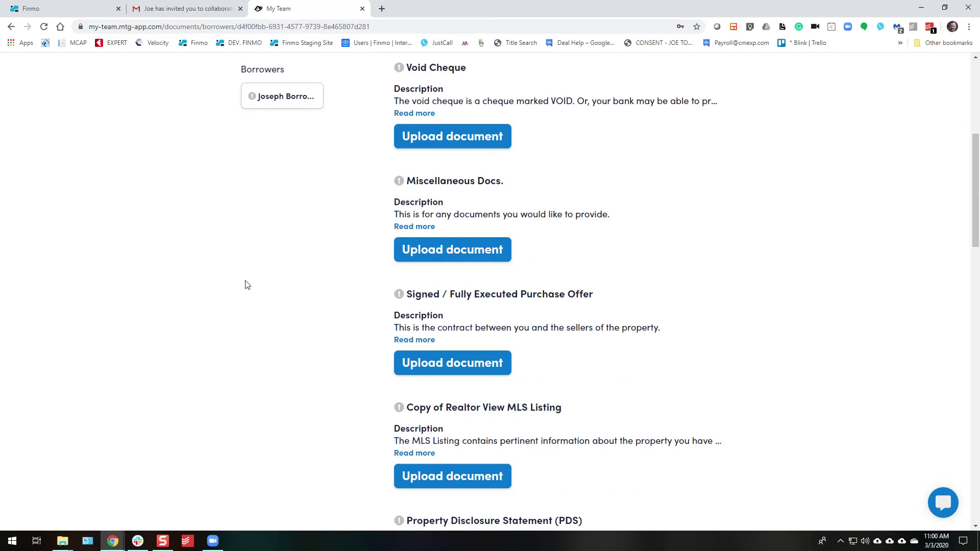
scroll(245, 284, down, 4)
scroll(245, 285, down, 3)
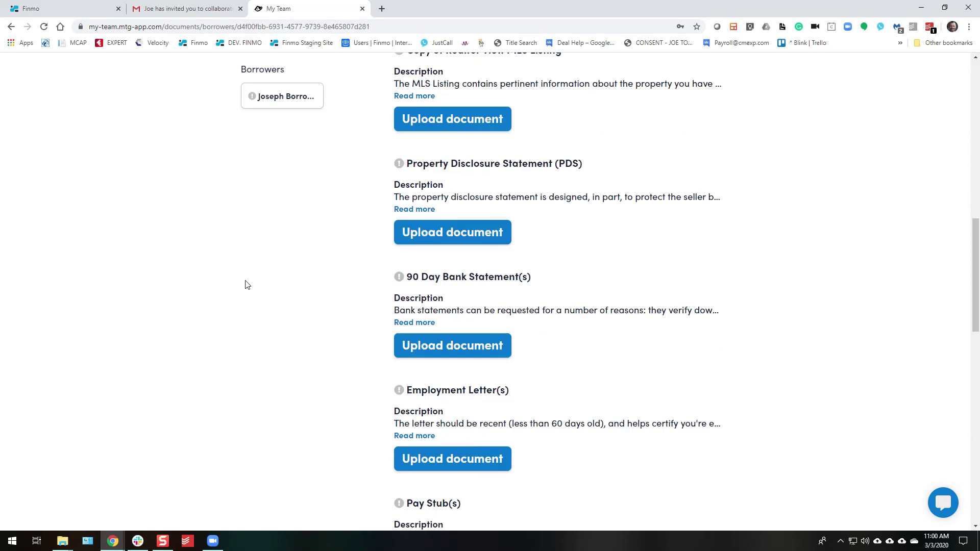
scroll(245, 284, down, 4)
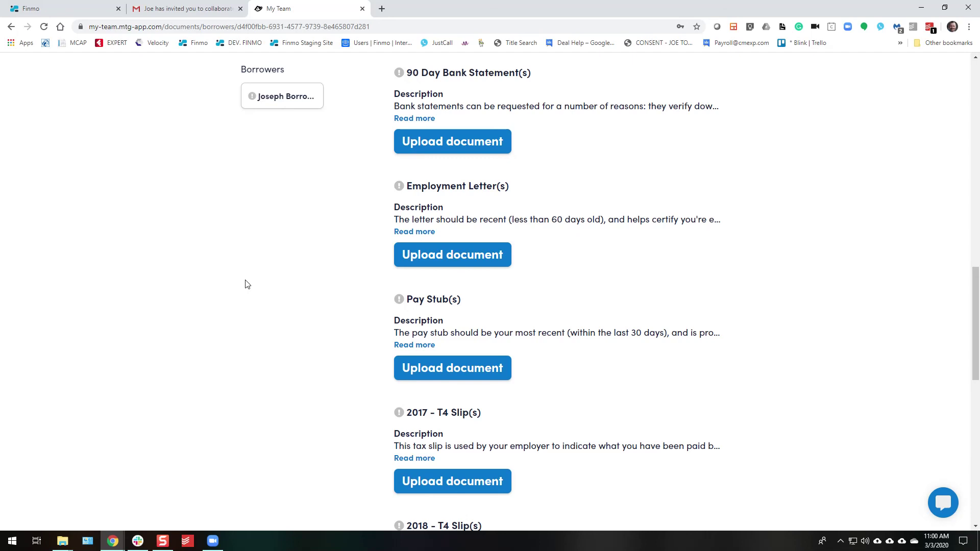
scroll(247, 285, down, 5)
scroll(248, 284, down, 6)
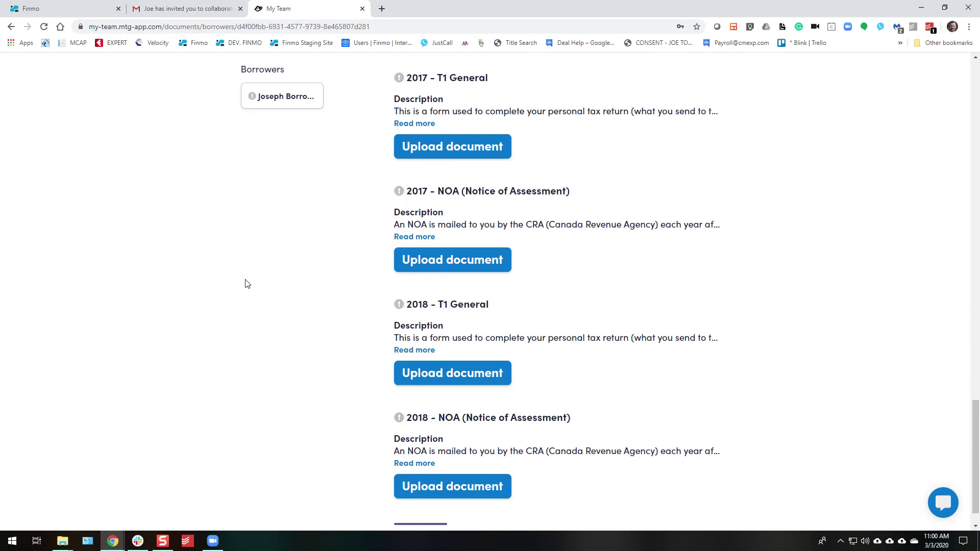
scroll(247, 282, up, 6)
scroll(246, 280, up, 20)
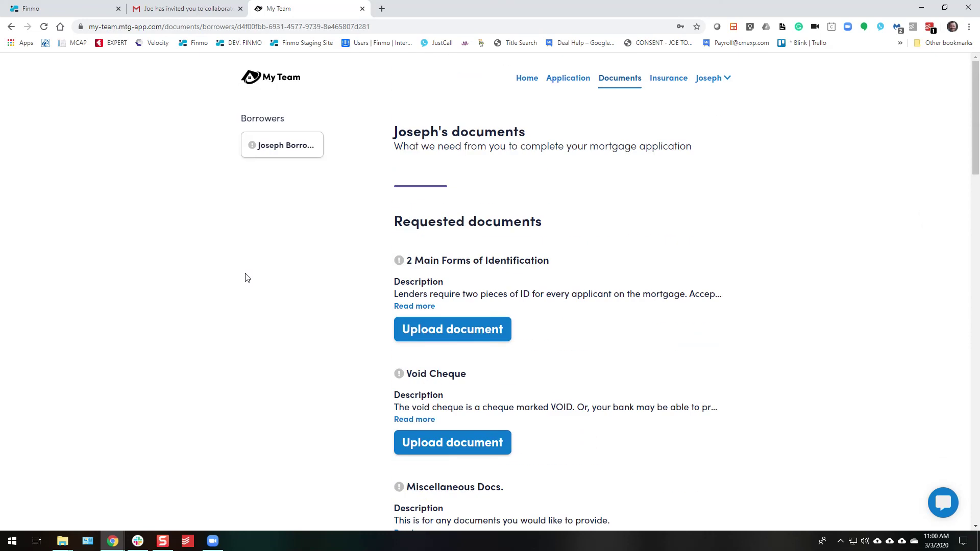